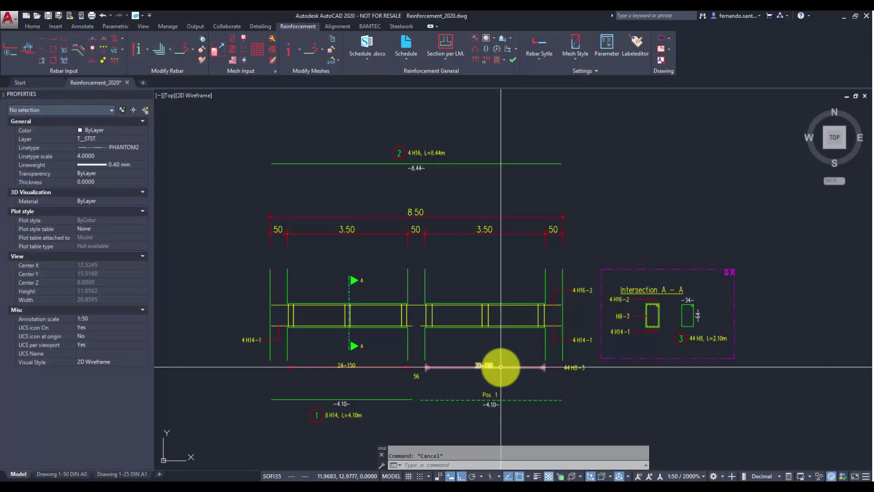
Review the lower stirrup laying in the Rebar laying dialog, keeping its current label
{"action": "left_click", "coordinate": [501, 366]}
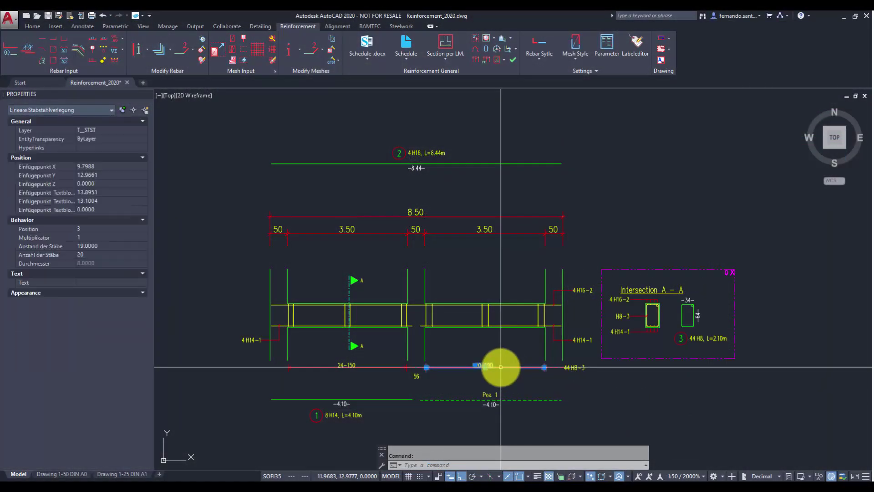
{"action": "right_click", "coordinate": [501, 367]}
{"action": "left_click", "coordinate": [542, 263]}
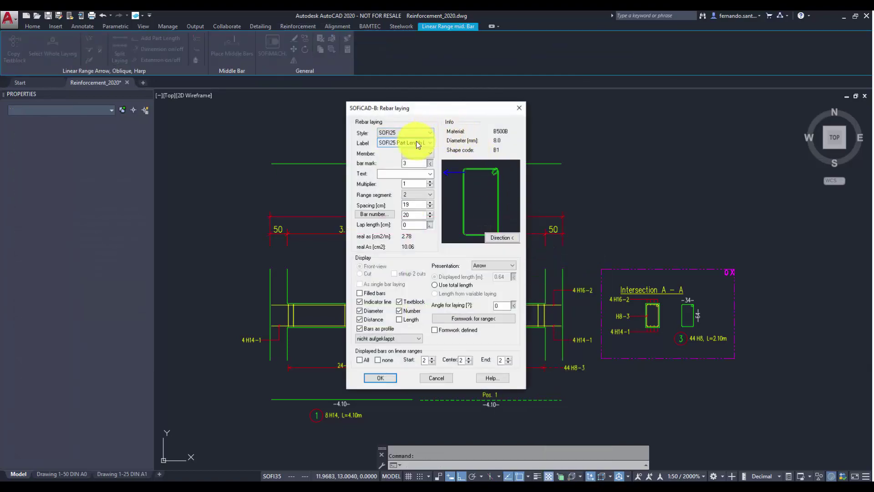
{"action": "left_click", "coordinate": [415, 141]}
{"action": "left_click", "coordinate": [415, 140]}
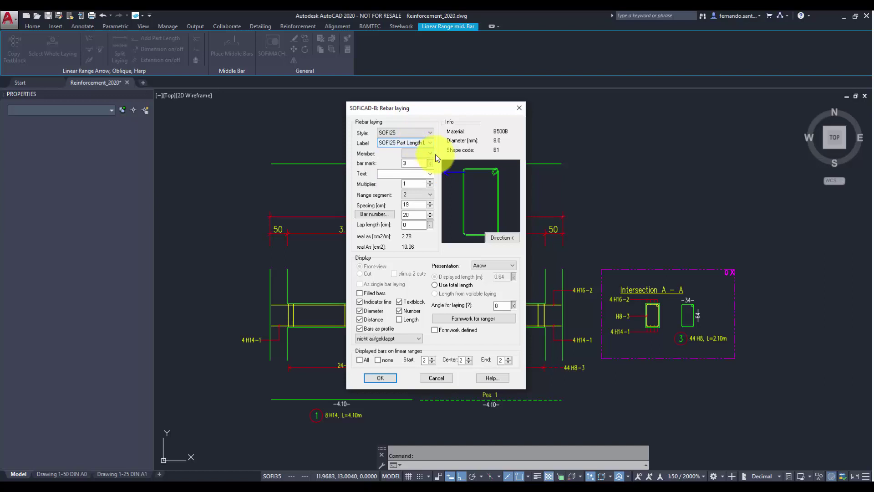
{"action": "left_click", "coordinate": [519, 108]}
Assign a different Textblock label style to the lower stirrup laying
{"action": "left_click", "coordinate": [511, 367]}
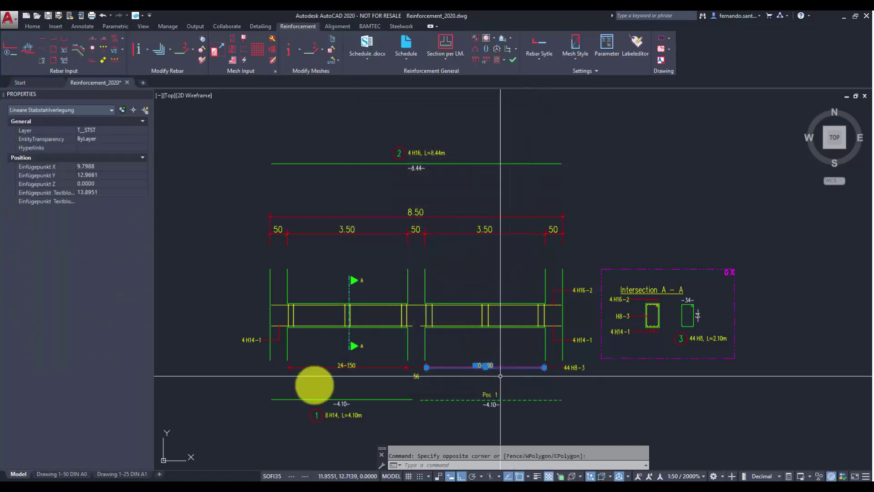
{"action": "left_click", "coordinate": [116, 452]}
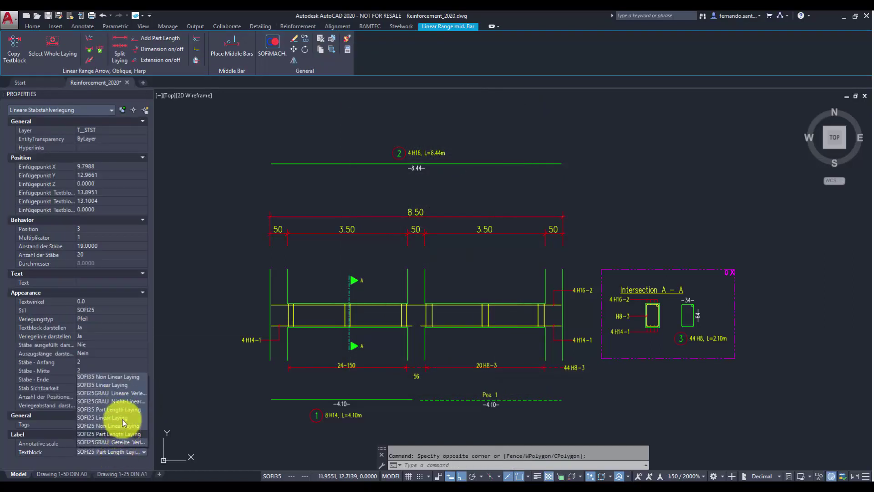
{"action": "left_click", "coordinate": [132, 397]}
{"action": "key", "text": "Escape"}
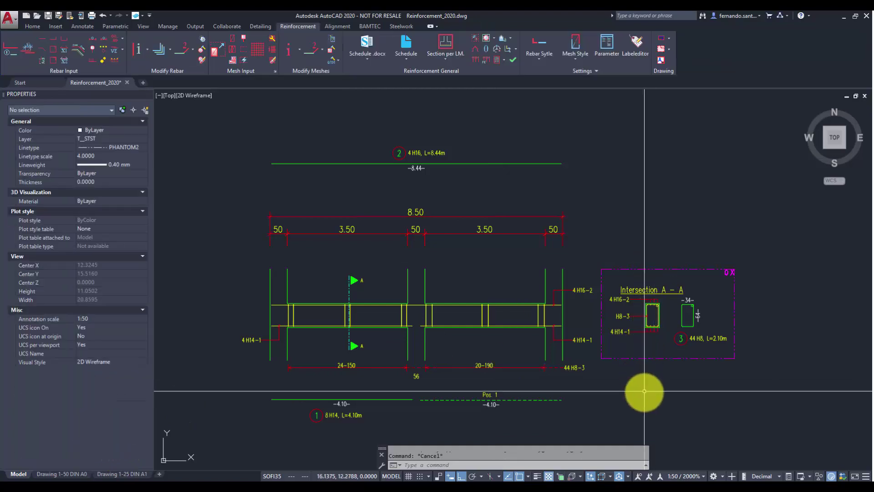
Give the six mesh bar labels the Text above+below, keeping the SOFI25 Non Linear Laying textblock
{"action": "middle_click_drag", "start_coordinate": [644, 390], "coordinate": [653, 78]}
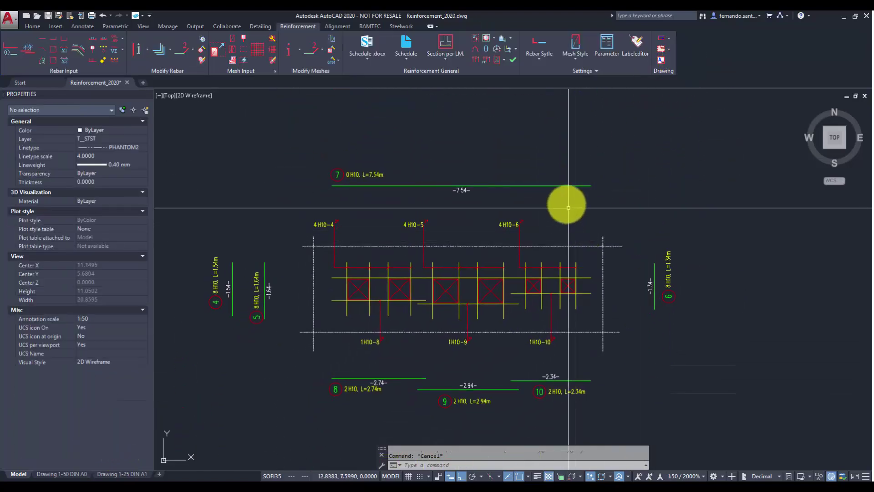
{"action": "left_click", "coordinate": [567, 203]}
{"action": "left_click", "coordinate": [312, 233]}
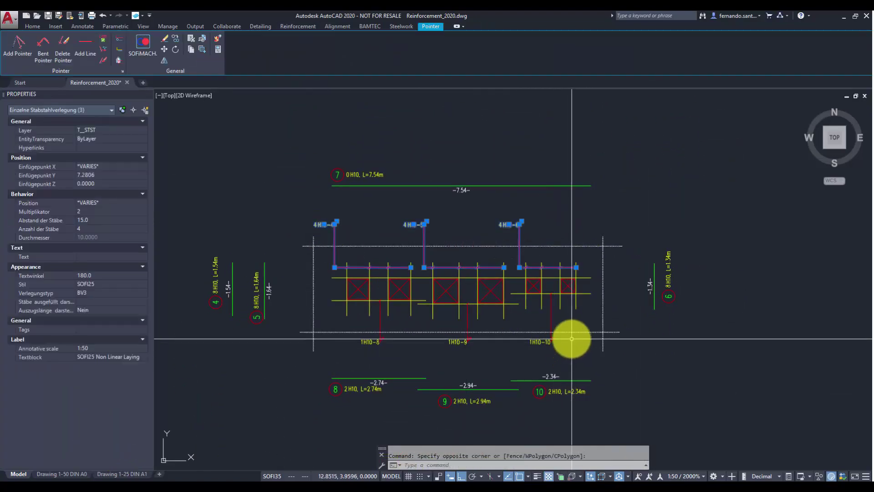
{"action": "left_click", "coordinate": [571, 339]}
{"action": "left_click", "coordinate": [382, 353]}
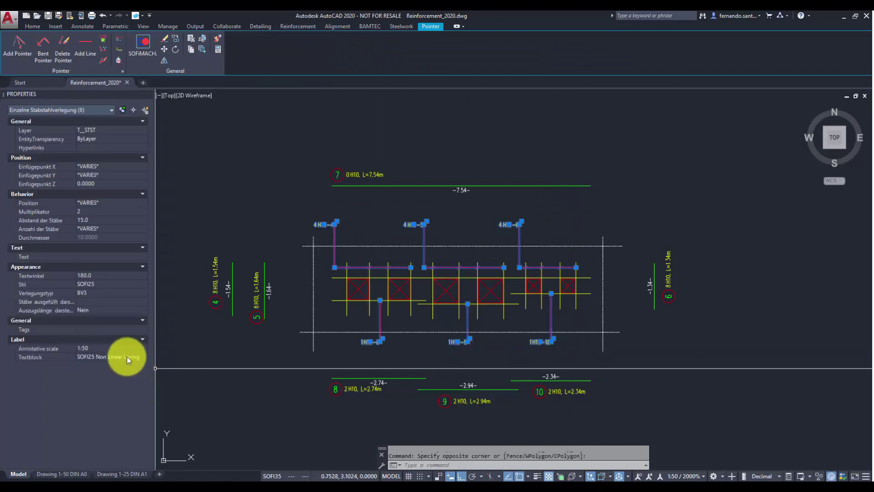
{"action": "left_click", "coordinate": [133, 357]}
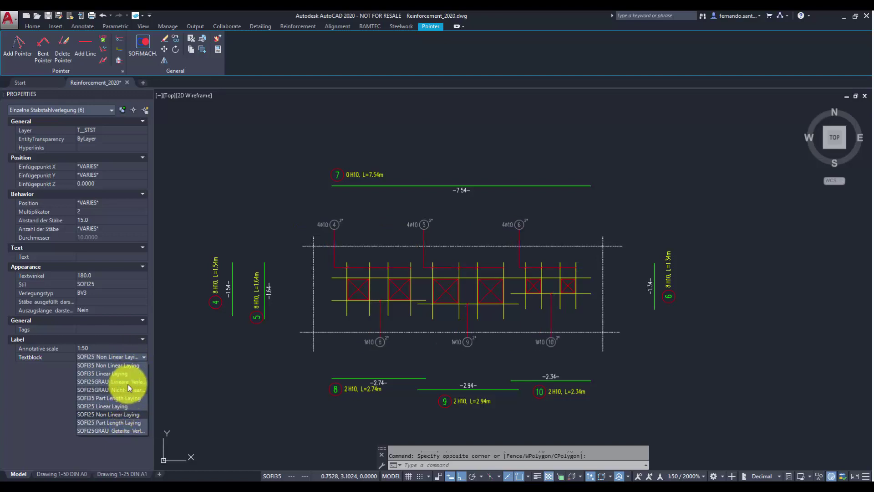
{"action": "left_click", "coordinate": [126, 256]}
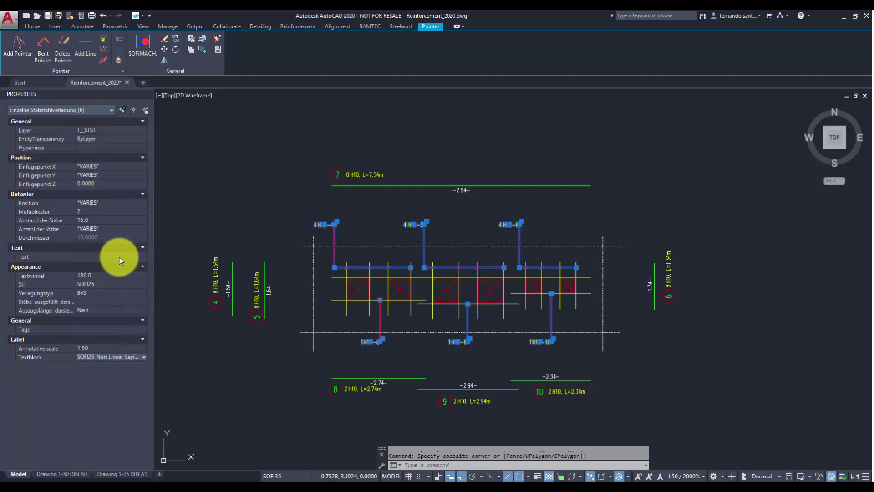
{"action": "type", "text": "above+below"}
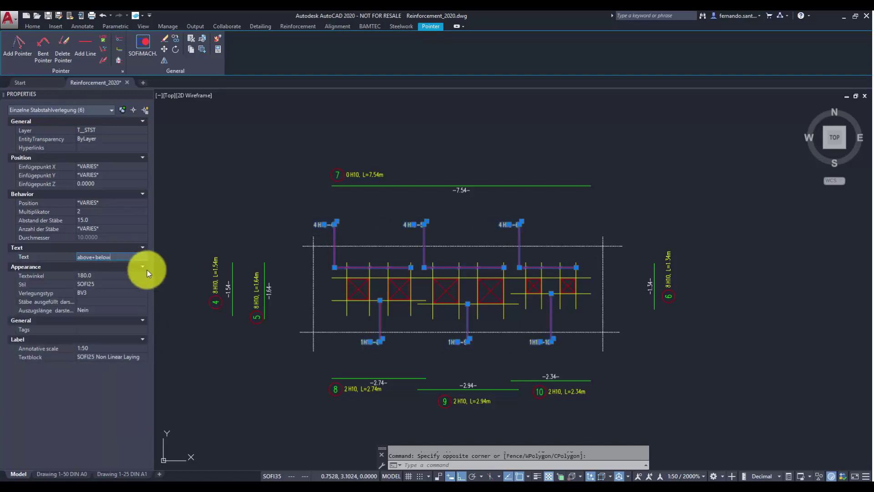
{"action": "key", "text": "Return"}
{"action": "key", "text": "Escape"}
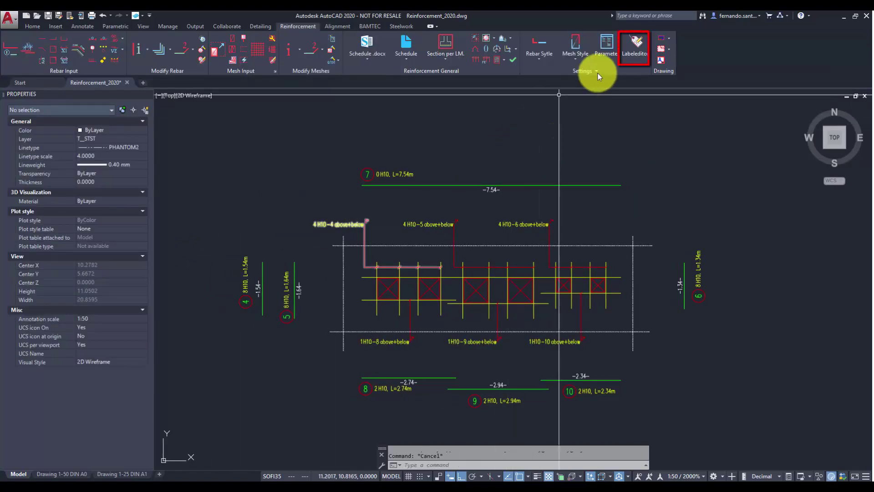
Browse the Labeleditor style tree and select SOFI25 Non Linear Laying under Laying
{"action": "left_click", "coordinate": [629, 49]}
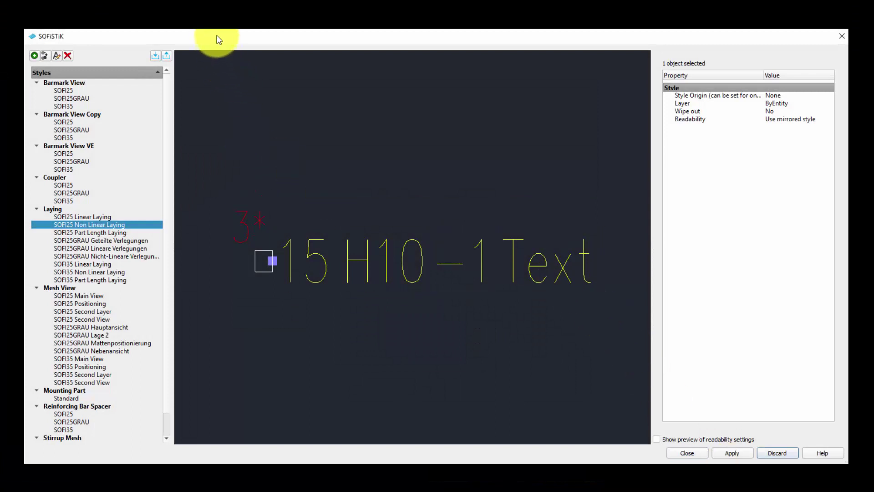
{"action": "left_click", "coordinate": [112, 241]}
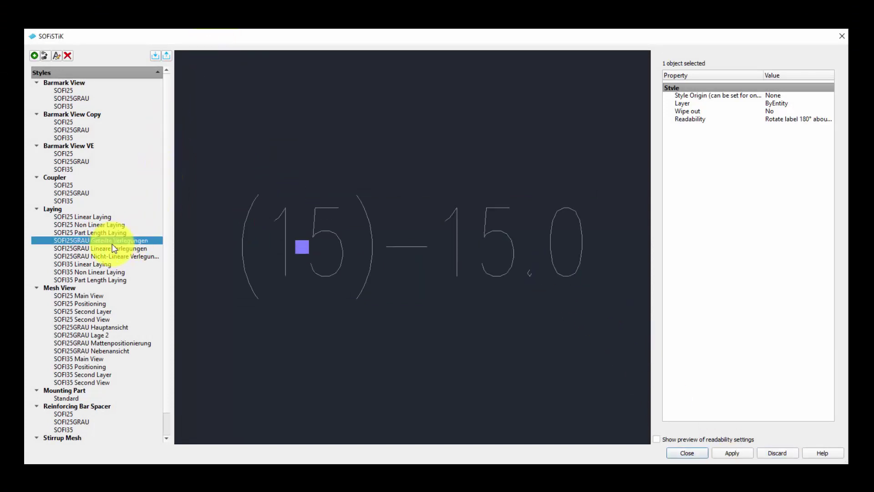
{"action": "left_click", "coordinate": [109, 257]}
{"action": "left_click", "coordinate": [92, 318]}
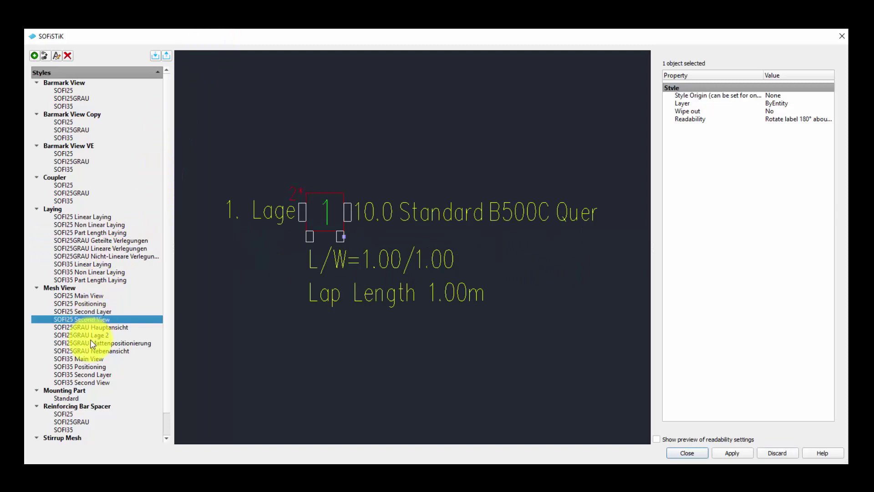
{"action": "left_click", "coordinate": [78, 359]}
{"action": "left_click", "coordinate": [74, 91]}
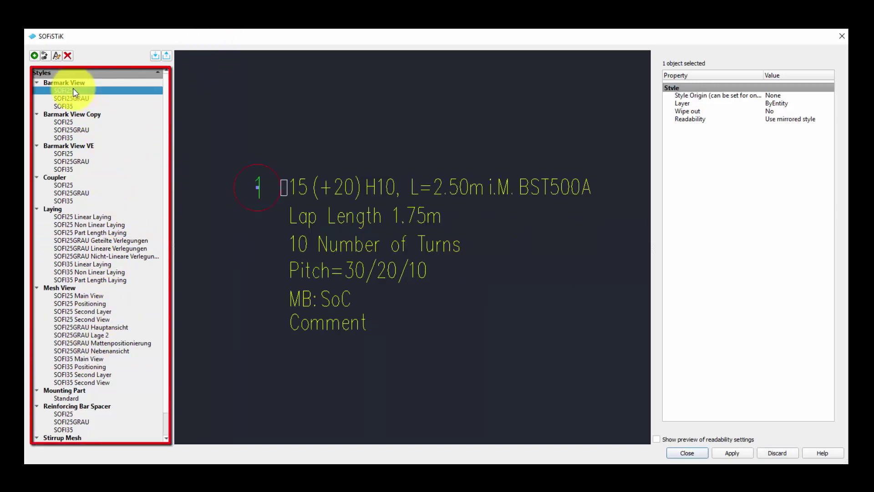
{"action": "left_click", "coordinate": [113, 225]}
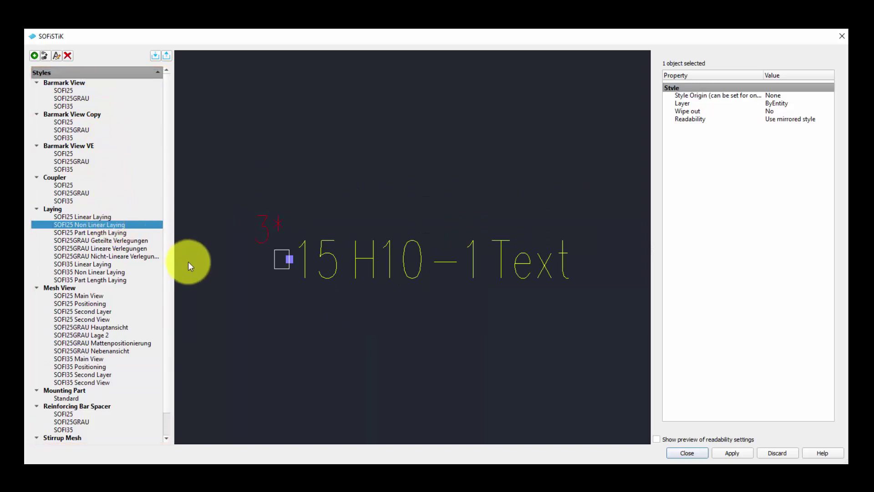
Copy SOFI25 Non Linear Laying, rename the copy My new Labelstyle, and save it
{"action": "left_click", "coordinate": [49, 55]}
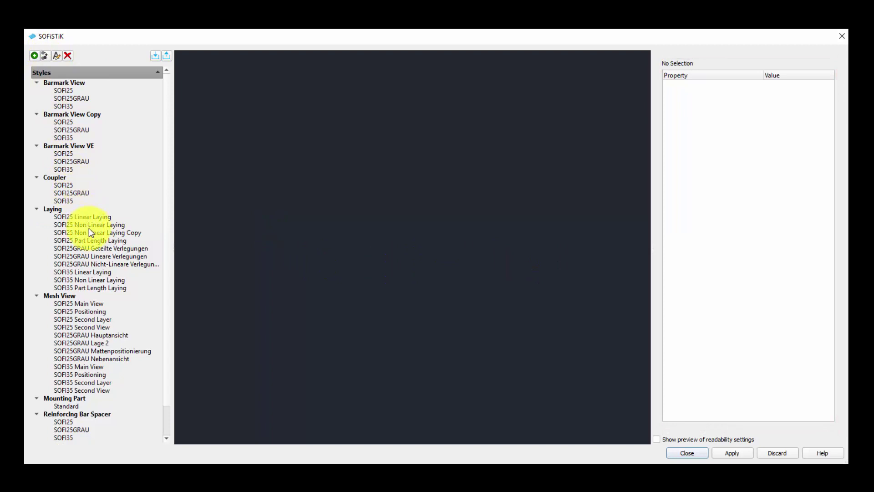
{"action": "left_click", "coordinate": [89, 232]}
{"action": "left_click", "coordinate": [56, 55]}
{"action": "left_click", "coordinate": [142, 233]}
{"action": "left_click_drag", "start_coordinate": [142, 235], "coordinate": [48, 235]}
{"action": "type", "text": "My new"}
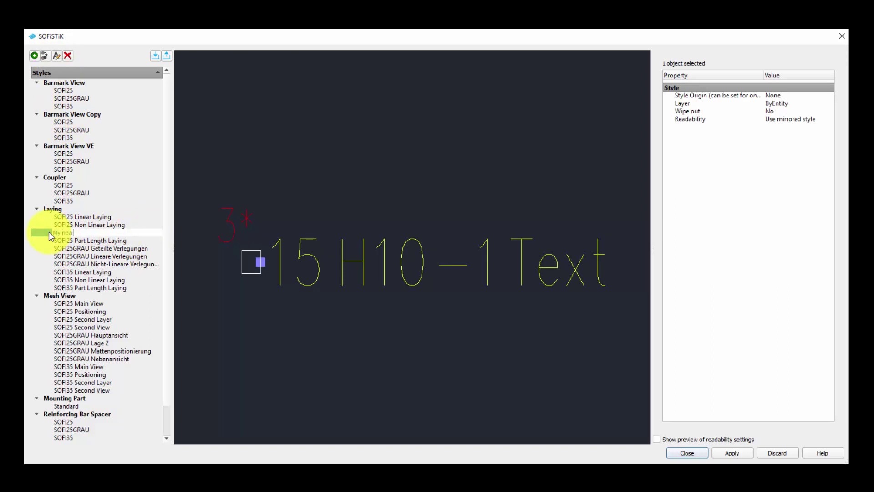
{"action": "type", "text": " Labelstyle"}
{"action": "key", "text": "Return"}
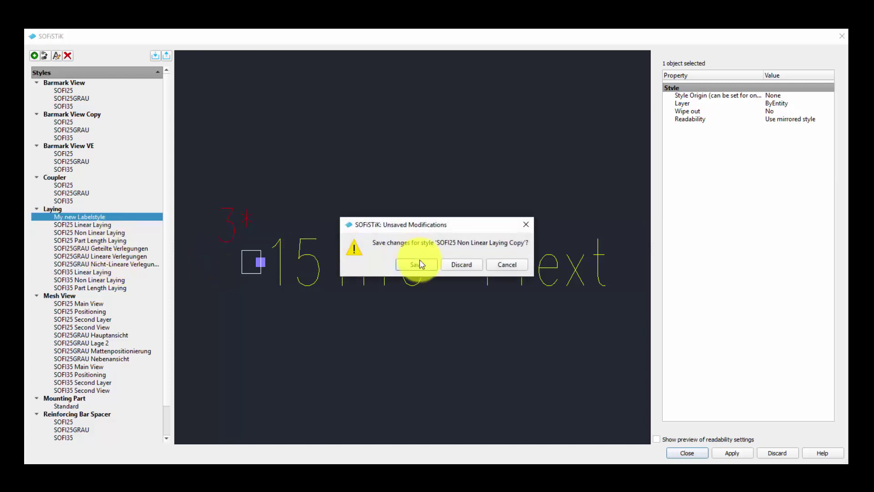
{"action": "left_click", "coordinate": [417, 264]}
{"action": "left_click", "coordinate": [89, 217]}
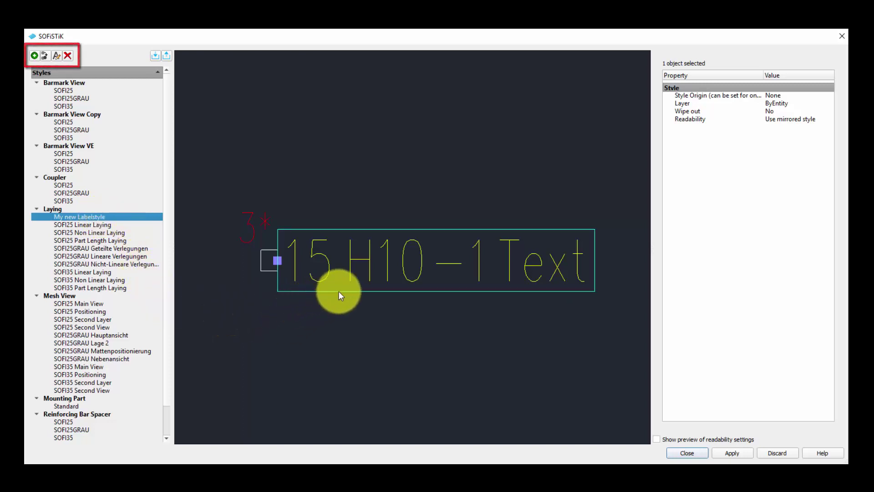
{"action": "left_click", "coordinate": [375, 289]}
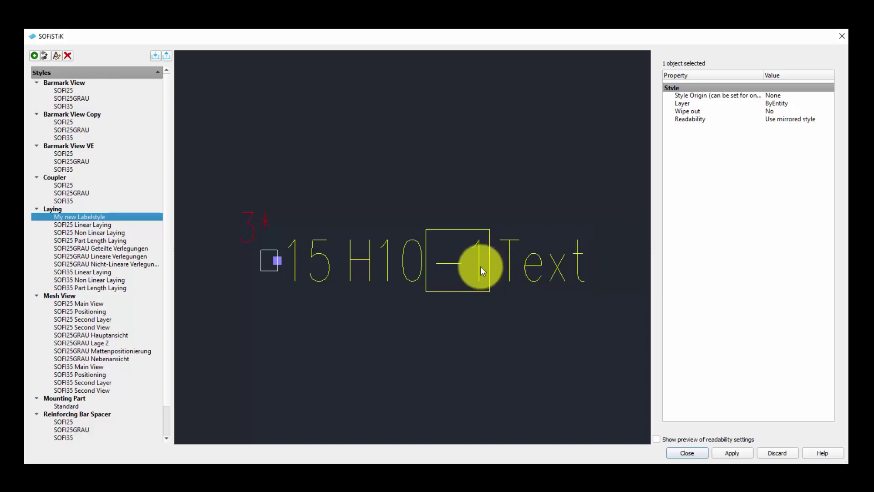
{"action": "left_click", "coordinate": [394, 293]}
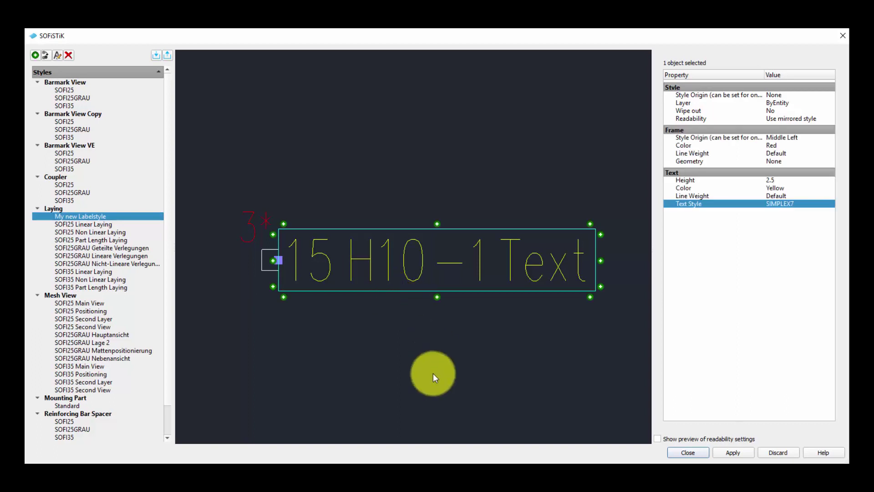
Add a new field below the top label line and inspect the existing Text field
{"action": "left_click", "coordinate": [285, 296]}
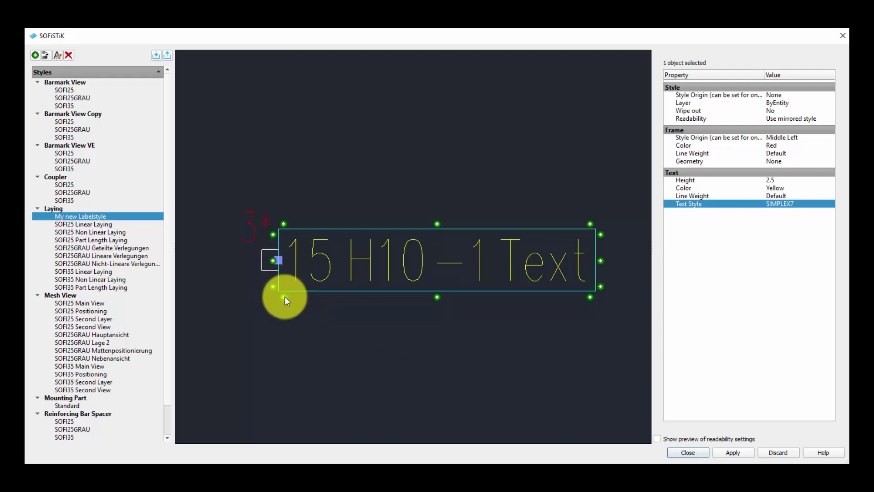
{"action": "left_click", "coordinate": [332, 346]}
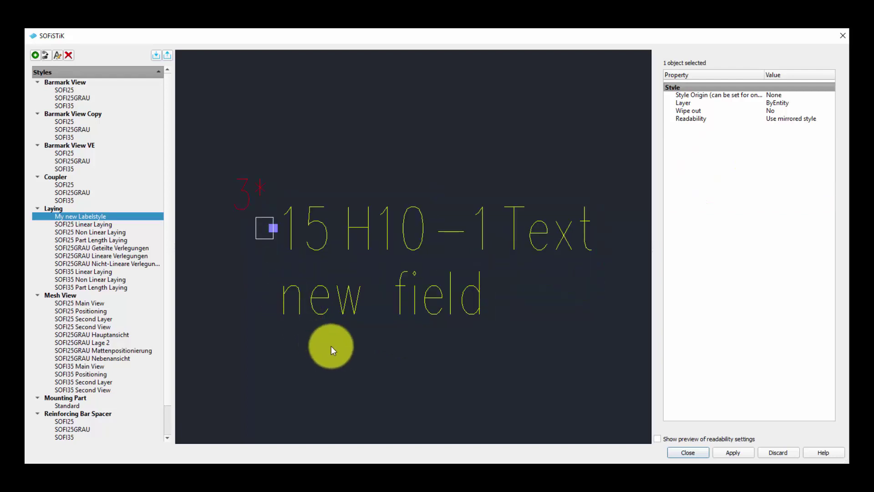
{"action": "left_click", "coordinate": [543, 231]}
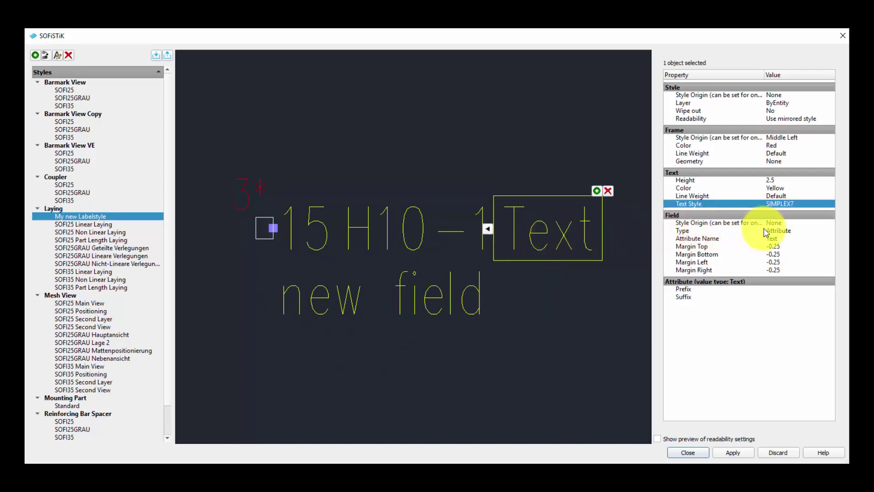
{"action": "left_click", "coordinate": [741, 232]}
{"action": "left_click", "coordinate": [736, 239]}
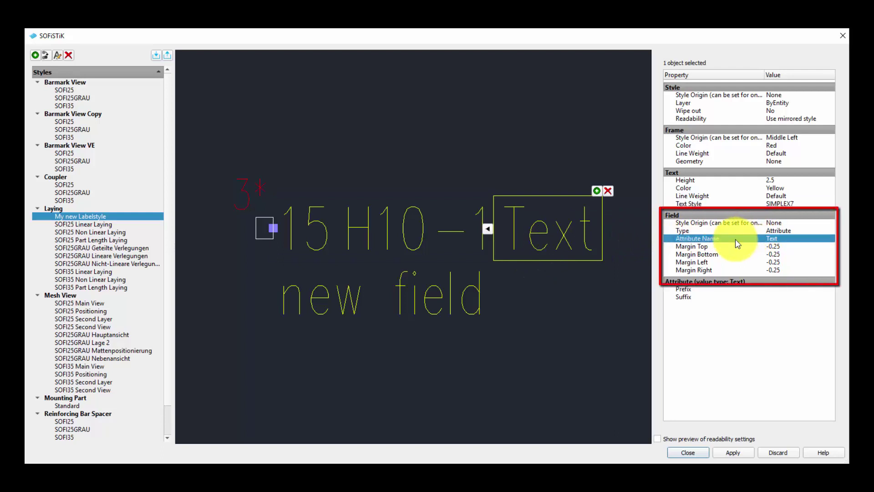
Set the new field's Type to Attribute with Attribute Name Text
{"action": "left_click", "coordinate": [441, 294]}
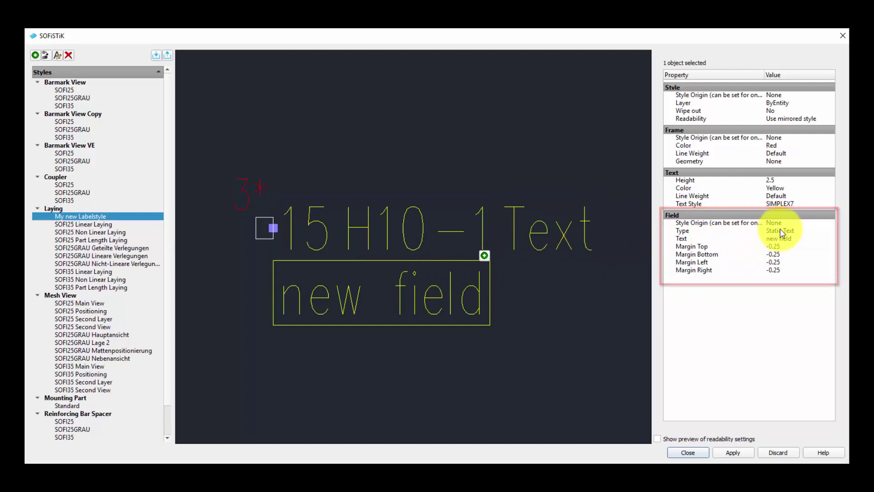
{"action": "left_click", "coordinate": [806, 233]}
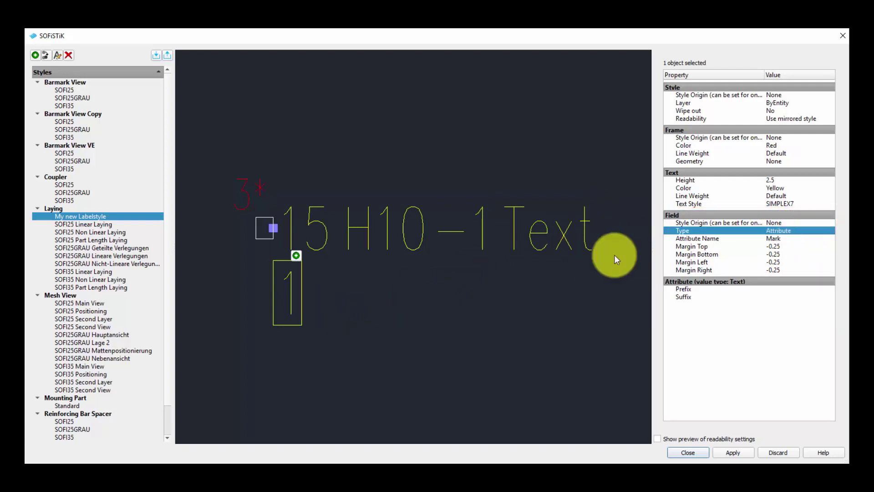
{"action": "left_click", "coordinate": [792, 239]}
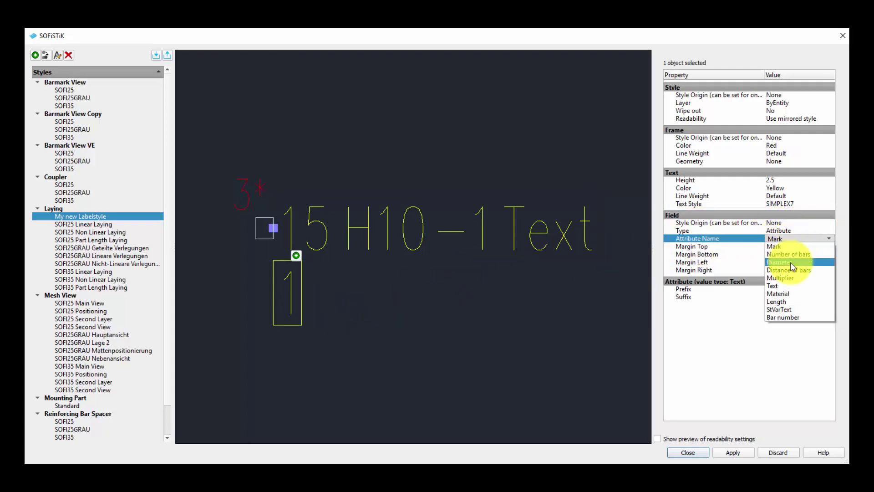
{"action": "left_click", "coordinate": [785, 289]}
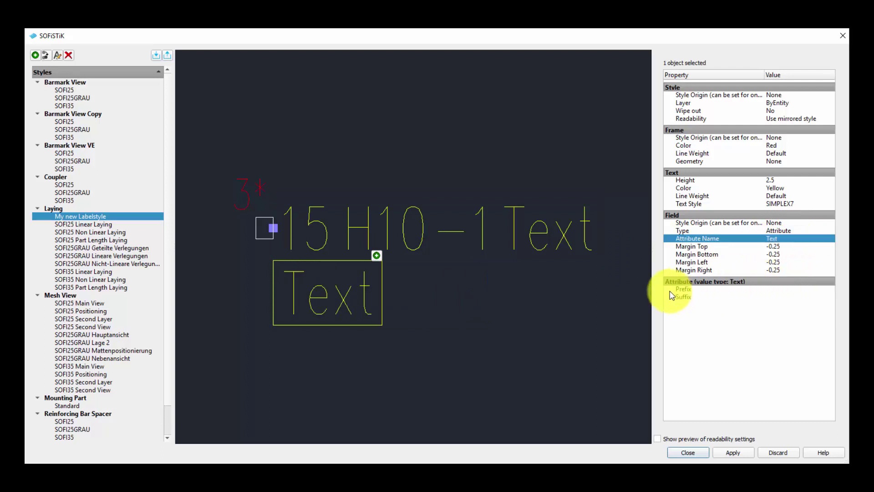
{"action": "left_click", "coordinate": [594, 276]}
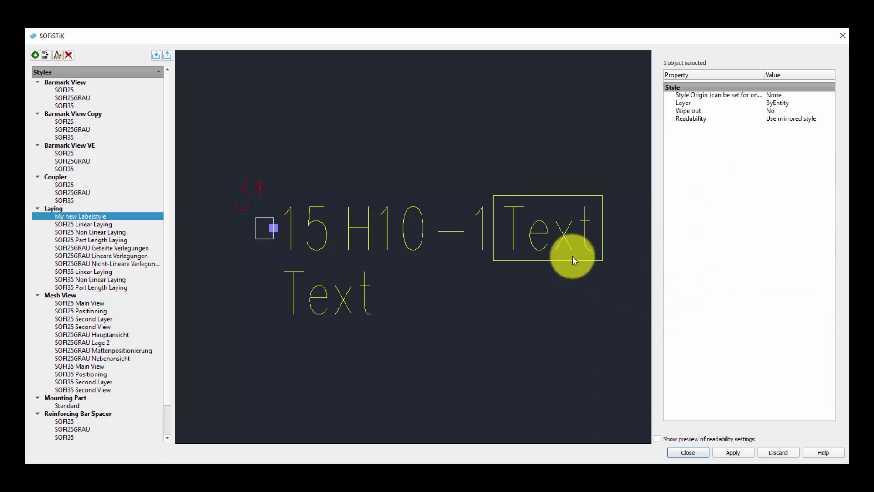
Remove the trailing Text field from the top label line
{"action": "left_click", "coordinate": [565, 241]}
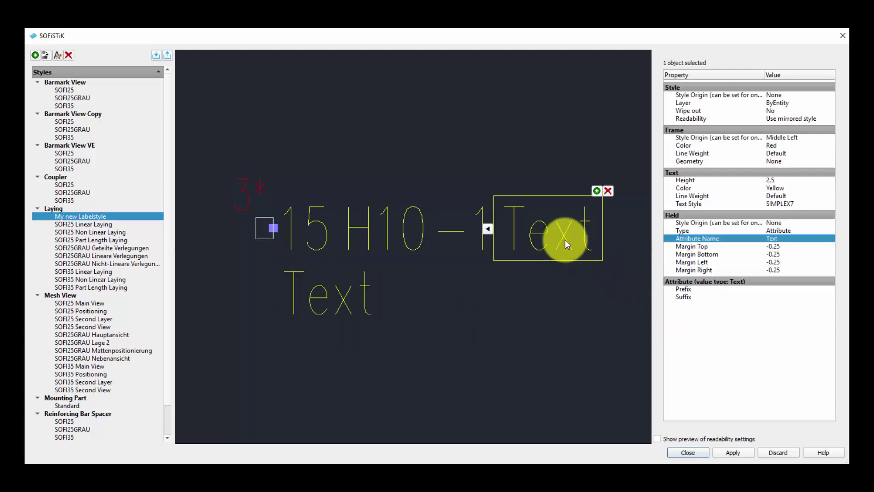
{"action": "left_click", "coordinate": [609, 190]}
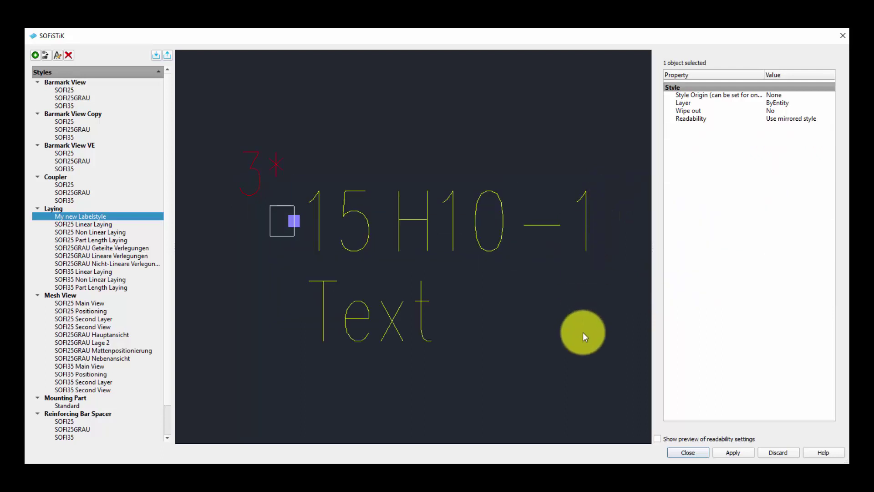
{"action": "scroll", "coordinate": [557, 307], "scroll_direction": "down", "scroll_amount": 1}
{"action": "scroll", "coordinate": [549, 304], "scroll_direction": "down", "scroll_amount": 1}
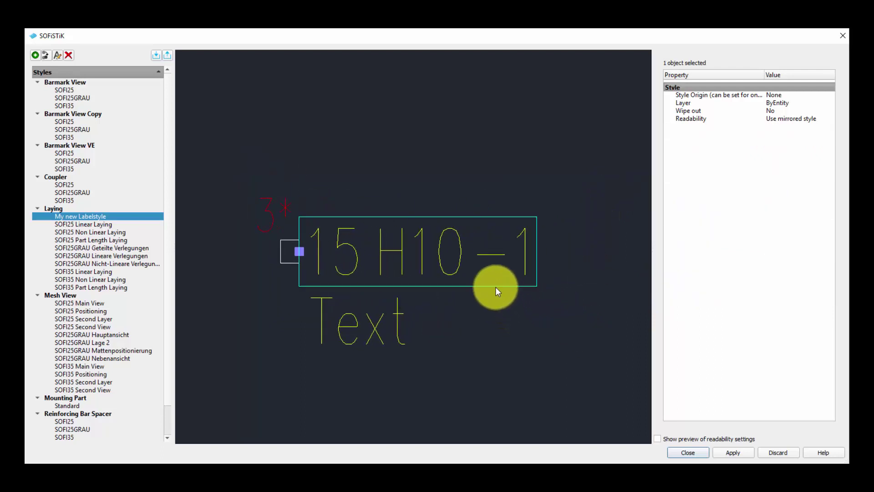
{"action": "left_click", "coordinate": [421, 327]}
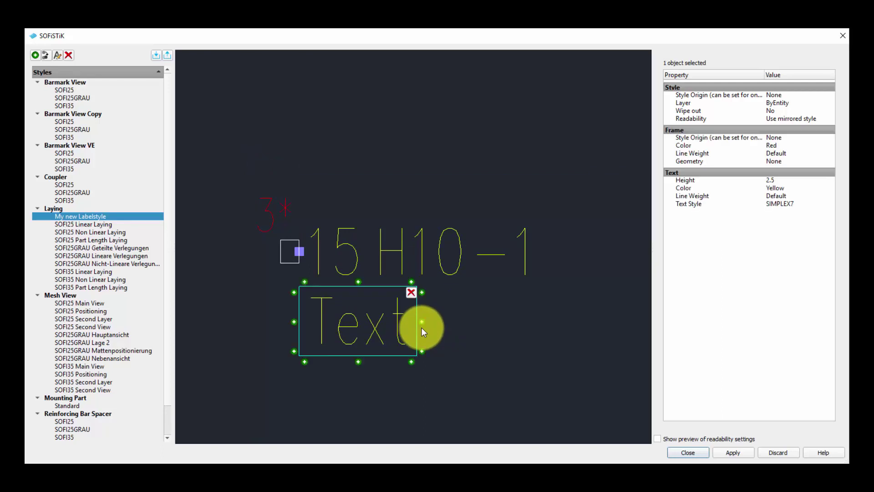
Add a third line field with Type Attribute and Attribute Name Material, showing BST500A
{"action": "left_click", "coordinate": [305, 363]}
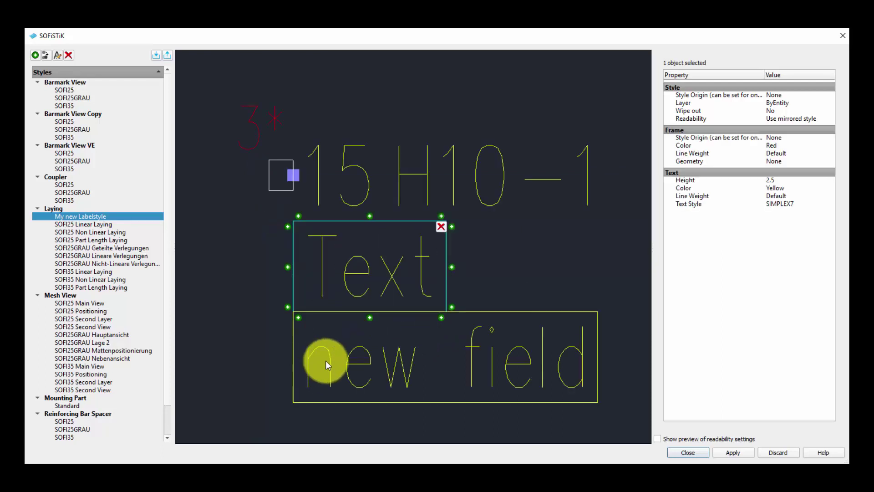
{"action": "left_click", "coordinate": [325, 360]}
{"action": "left_click", "coordinate": [781, 232]}
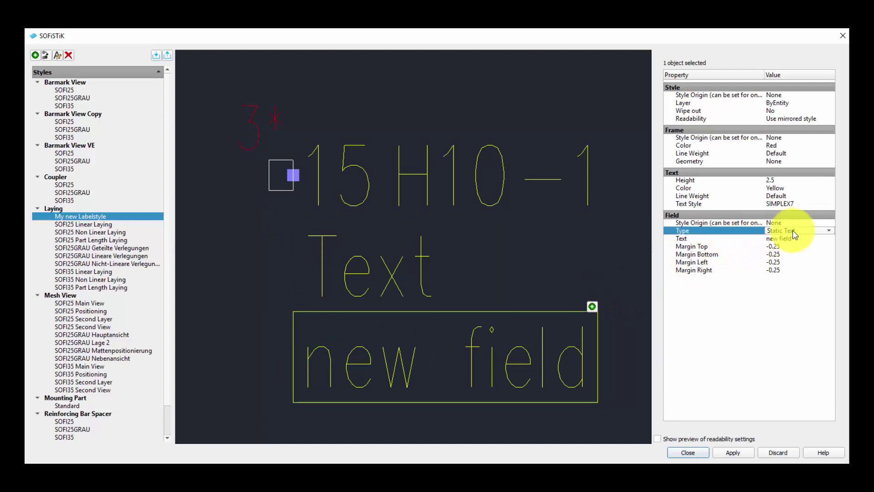
{"action": "left_click", "coordinate": [810, 232]}
{"action": "left_click", "coordinate": [806, 238]}
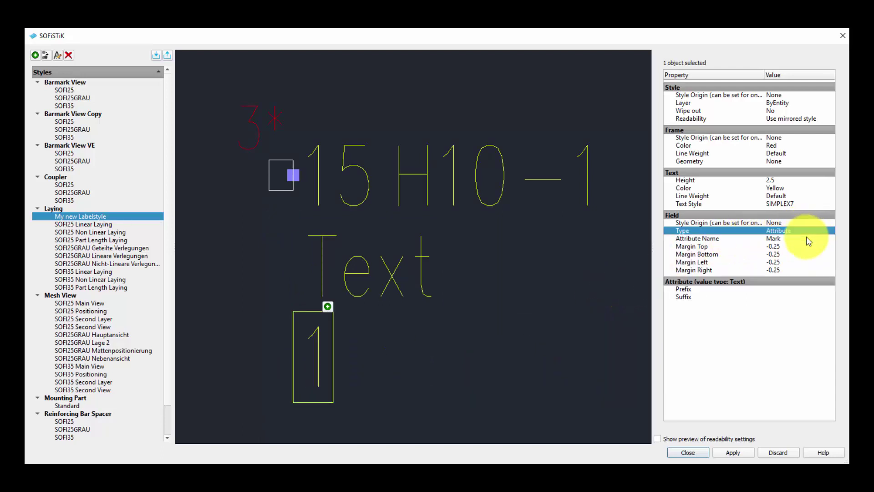
{"action": "left_click", "coordinate": [806, 239]}
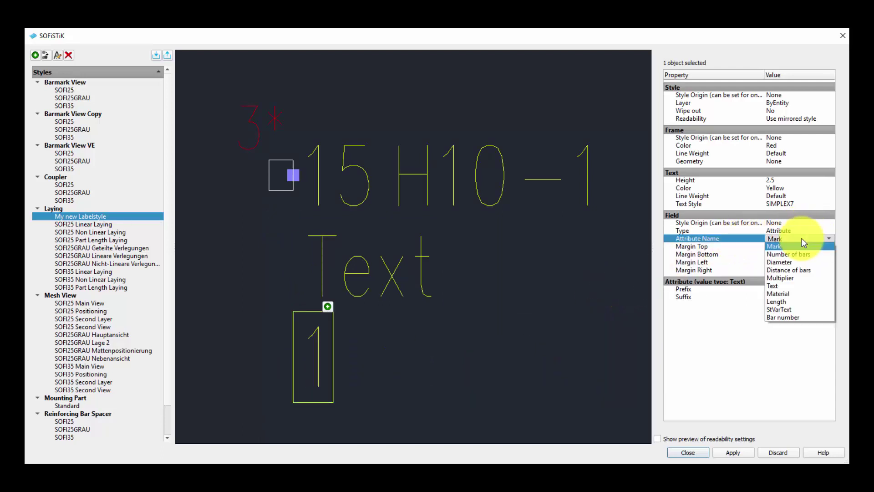
{"action": "left_click", "coordinate": [804, 294]}
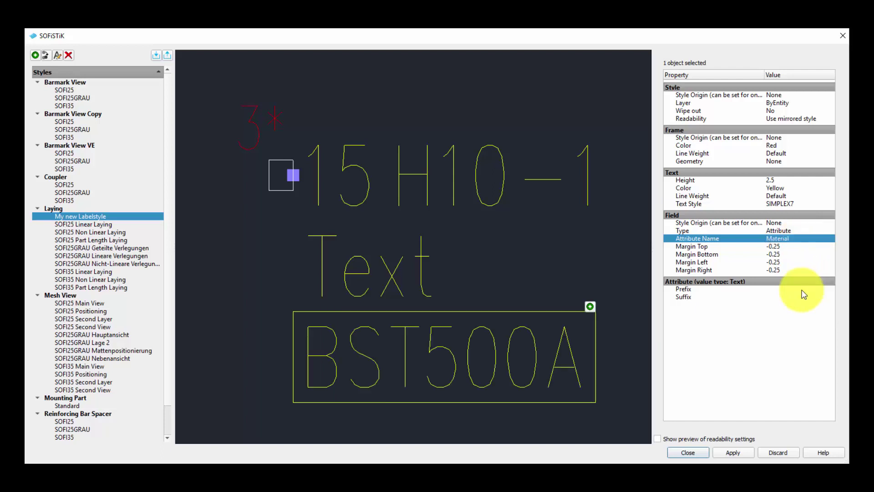
{"action": "left_click", "coordinate": [610, 260]}
{"action": "scroll", "coordinate": [617, 284], "scroll_direction": "down", "scroll_amount": 1}
{"action": "scroll", "coordinate": [610, 271], "scroll_direction": "down", "scroll_amount": 1}
Make the 15 H10 -1 label line's text green
{"action": "middle_click_drag", "start_coordinate": [610, 271], "coordinate": [552, 299]}
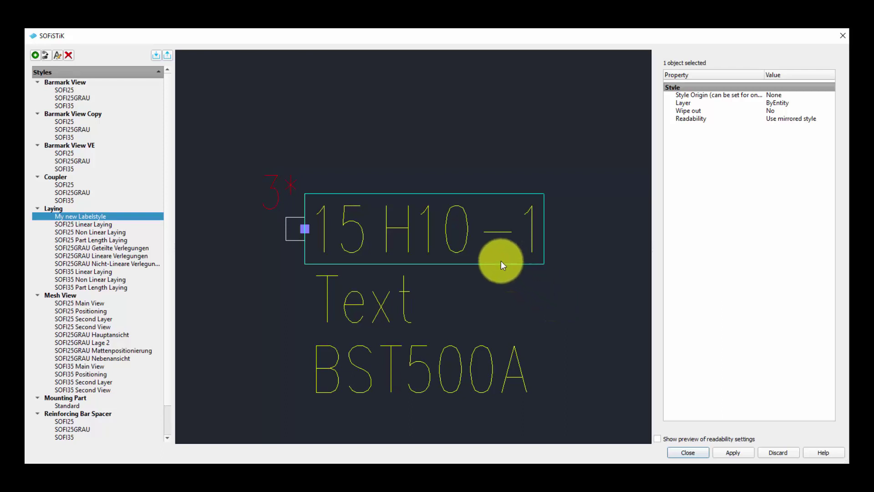
{"action": "left_click", "coordinate": [437, 263]}
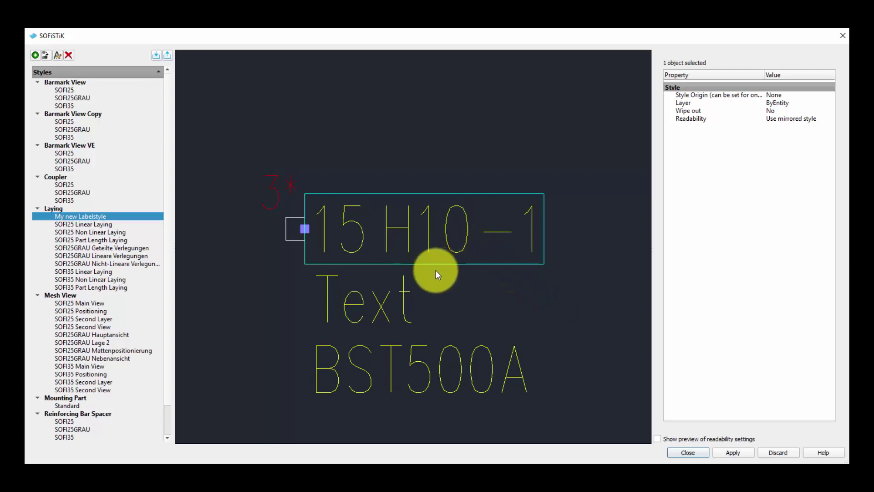
{"action": "left_click", "coordinate": [785, 187]}
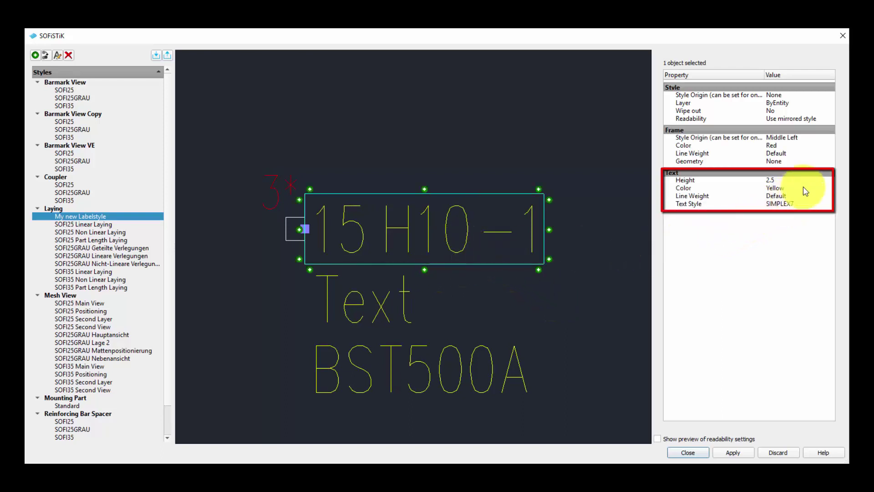
{"action": "left_click", "coordinate": [803, 188]}
{"action": "left_click", "coordinate": [779, 235]}
Set that line's text style to STANDARD and apply the label style
{"action": "left_click", "coordinate": [792, 205]}
{"action": "left_click", "coordinate": [789, 215]}
{"action": "left_click", "coordinate": [795, 204]}
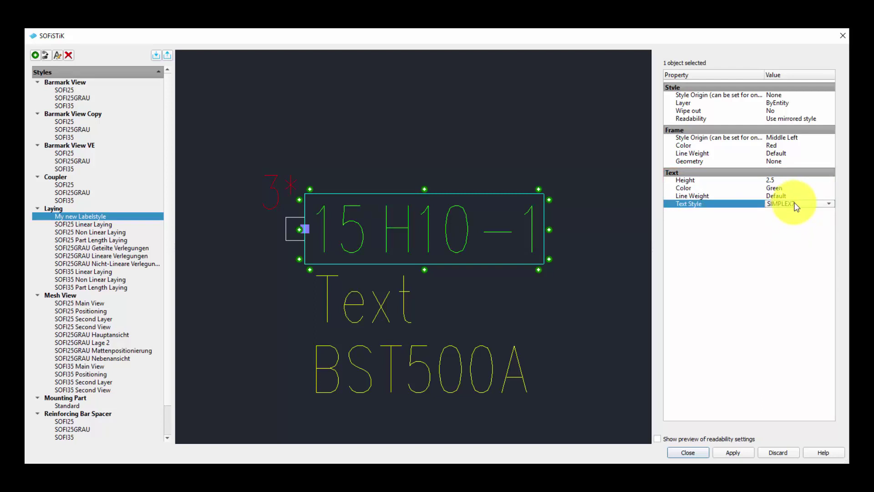
{"action": "left_click", "coordinate": [791, 217]}
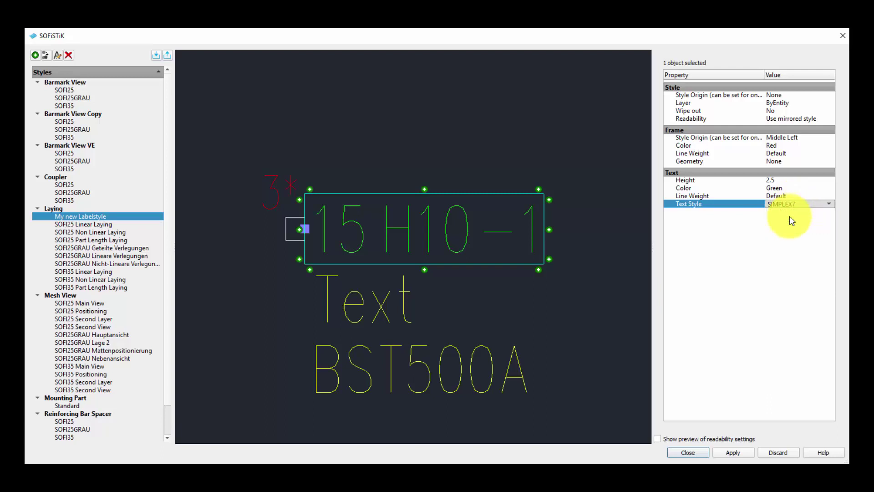
{"action": "left_click", "coordinate": [608, 286]}
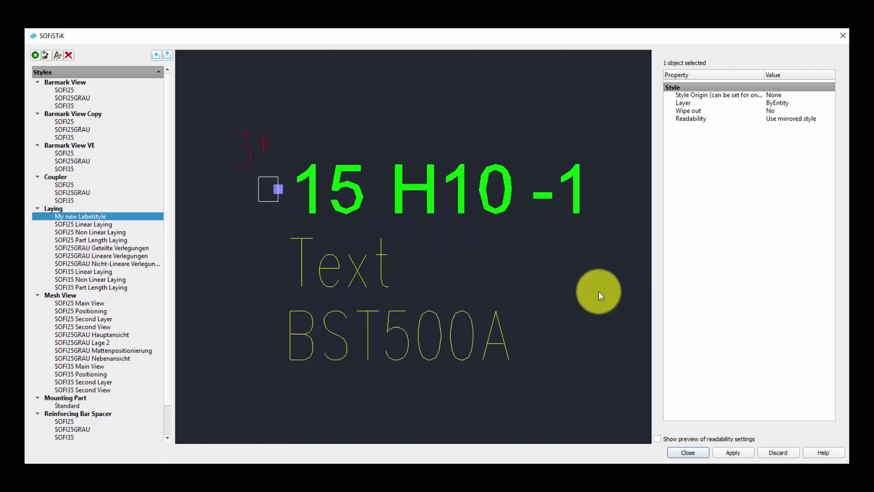
{"action": "left_click", "coordinate": [742, 453]}
{"action": "left_click", "coordinate": [743, 456]}
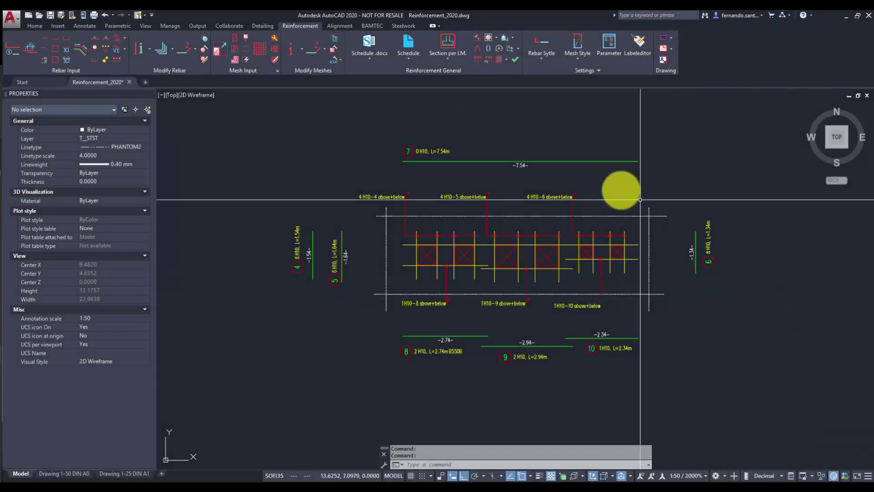
Set the Textblock of the top three and bottom three laying labels to My new Labelstyle
{"action": "left_click", "coordinate": [616, 188]}
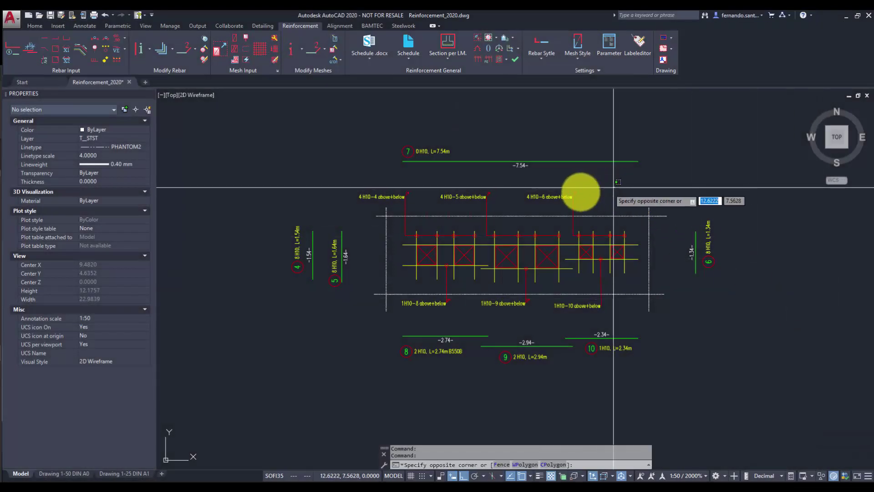
{"action": "left_click", "coordinate": [389, 198]}
{"action": "left_click", "coordinate": [620, 305]}
{"action": "left_click", "coordinate": [444, 314]}
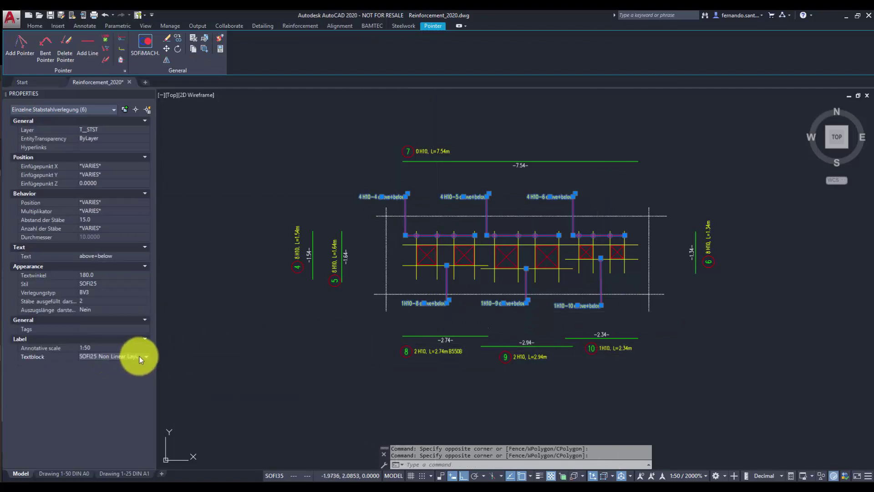
{"action": "left_click", "coordinate": [140, 356]}
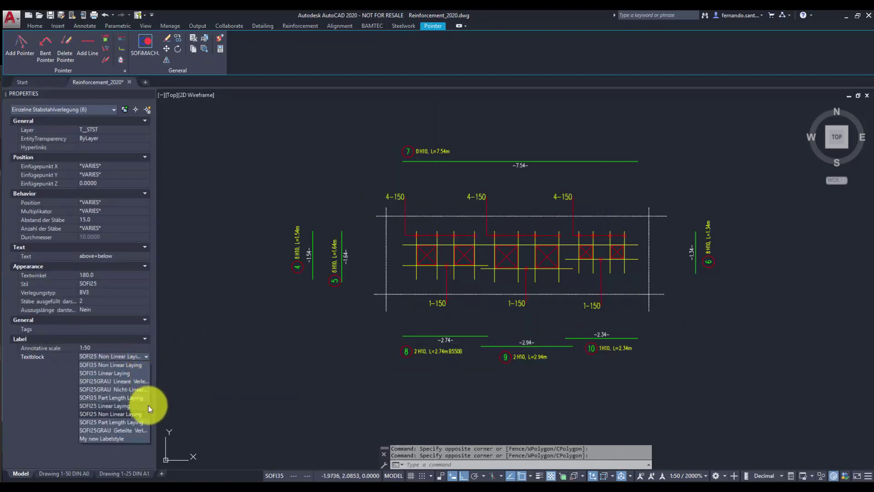
{"action": "left_click", "coordinate": [135, 438]}
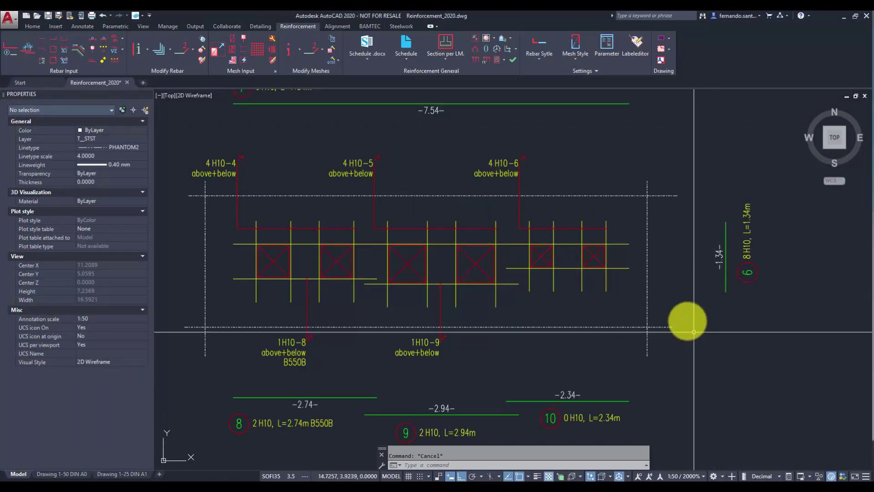
Set Single Laying to My new Labelstyle on the SOFI25 Rebar Style's Options 2 tab
{"action": "left_click", "coordinate": [541, 42]}
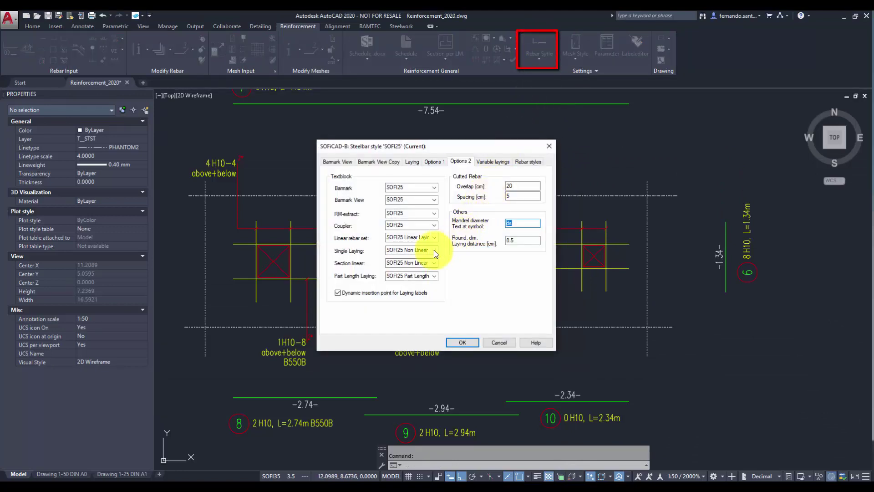
{"action": "left_click", "coordinate": [433, 250]}
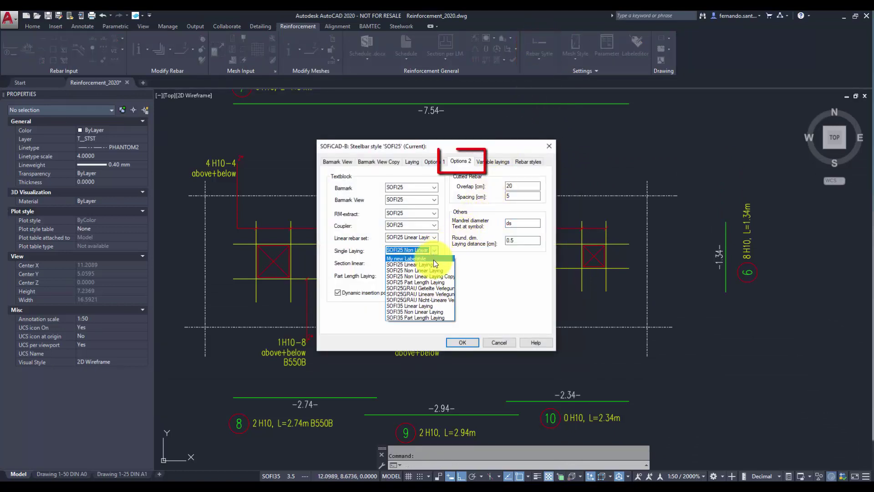
{"action": "left_click", "coordinate": [433, 259]}
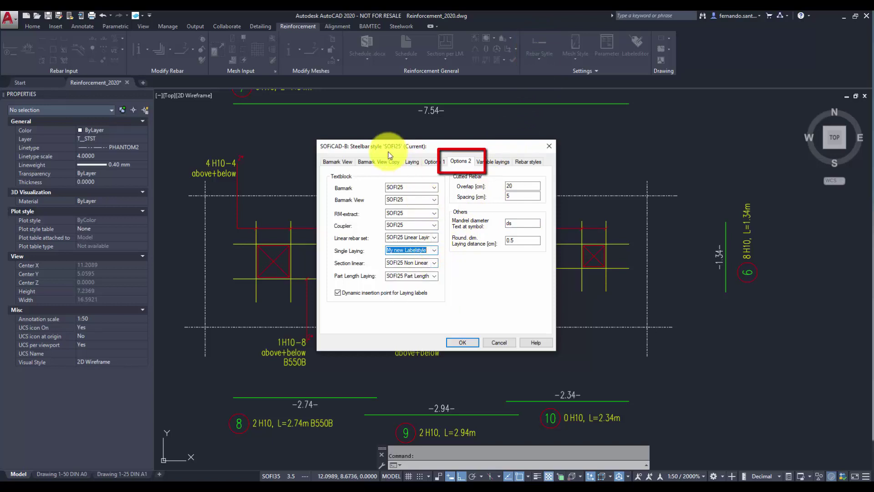
{"action": "left_click", "coordinate": [462, 344]}
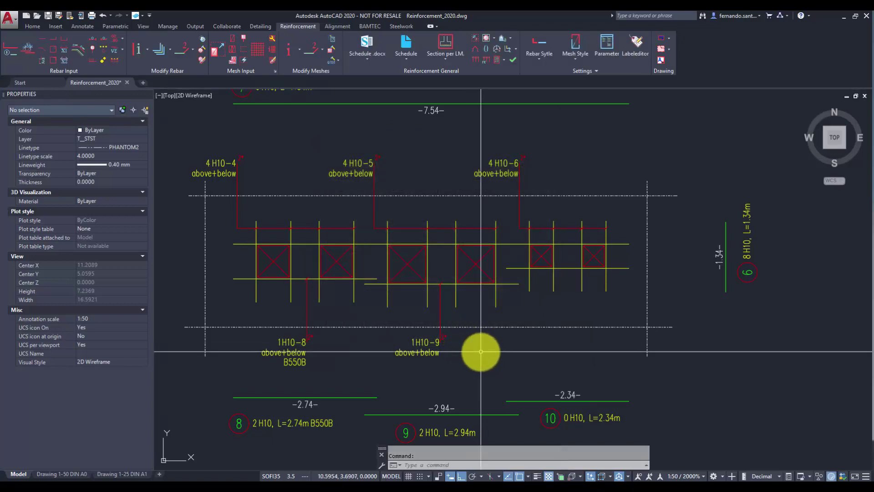
Place a new H10 bar laying label below the bars and reduce it to one bar
{"action": "left_click", "coordinate": [91, 48]}
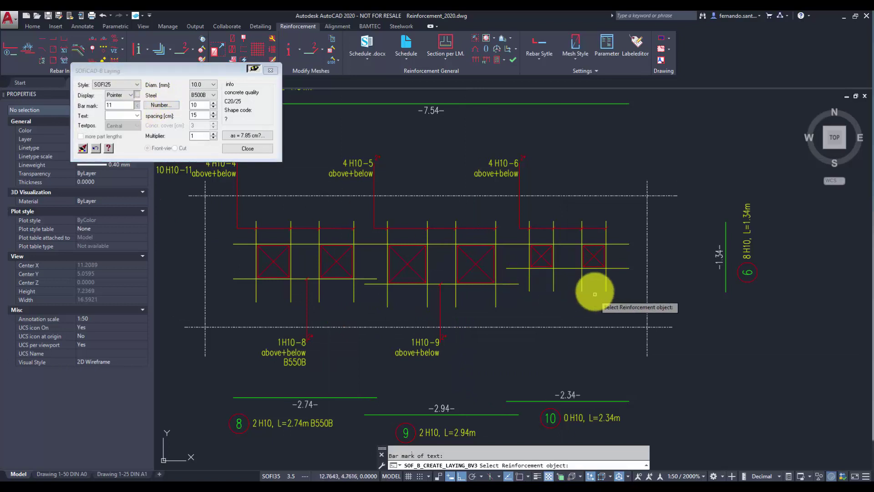
{"action": "left_click", "coordinate": [573, 268]}
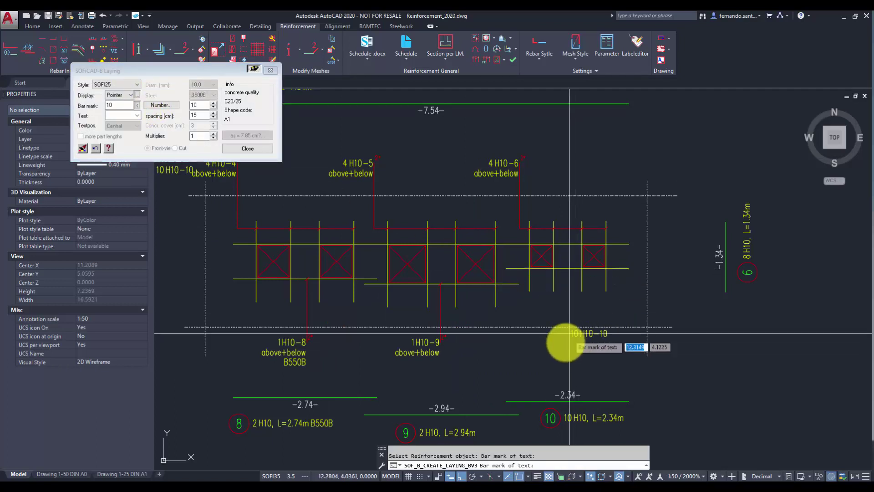
{"action": "left_click", "coordinate": [560, 346]}
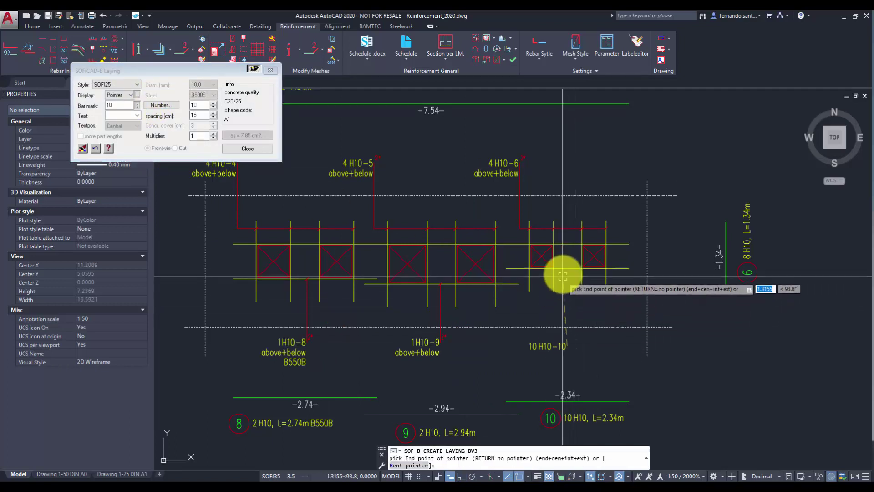
{"action": "key", "text": "Return"}
{"action": "left_click", "coordinate": [593, 329]}
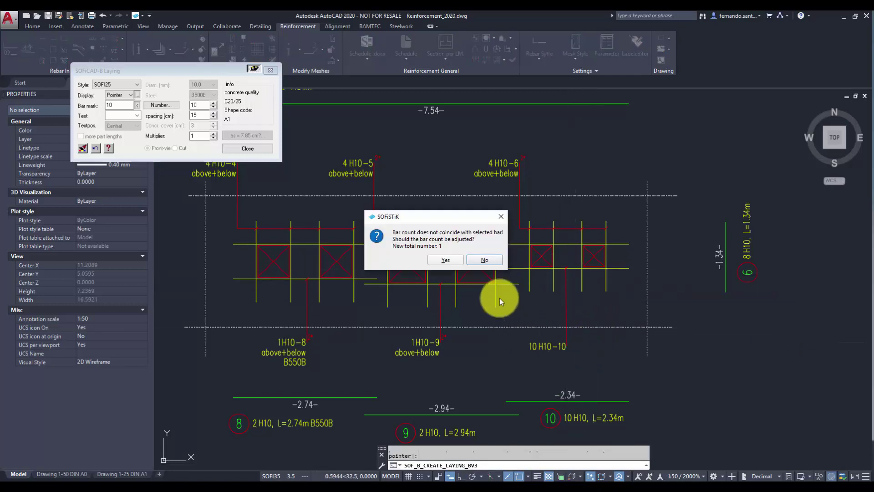
{"action": "left_click", "coordinate": [454, 258]}
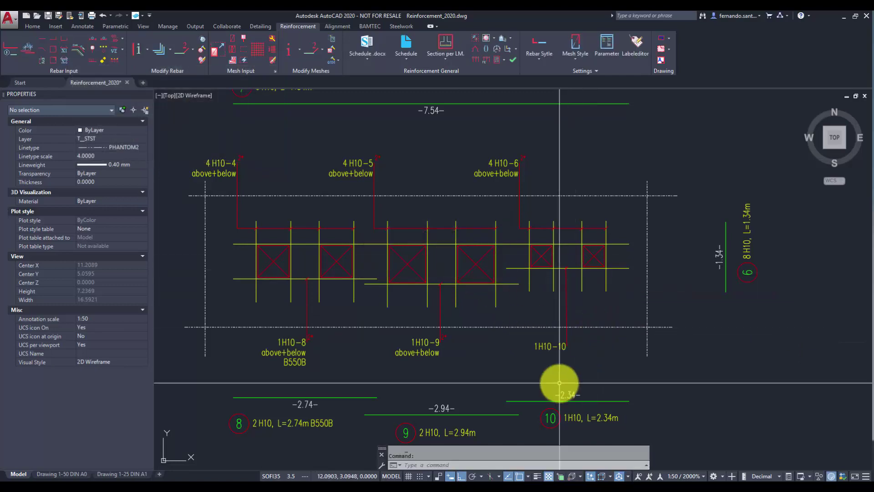
Set the 1H10-10 laying's label text to above+below
{"action": "double_click", "coordinate": [545, 337]}
{"action": "left_click", "coordinate": [430, 174]}
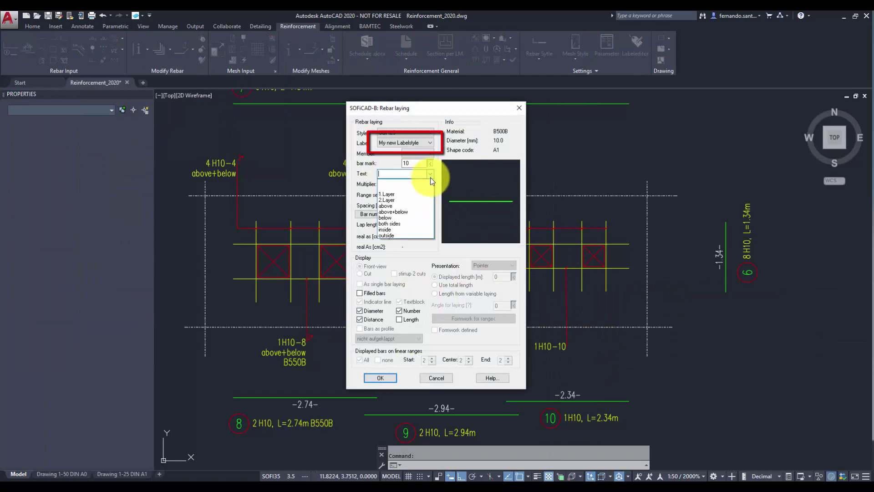
{"action": "left_click", "coordinate": [423, 213]}
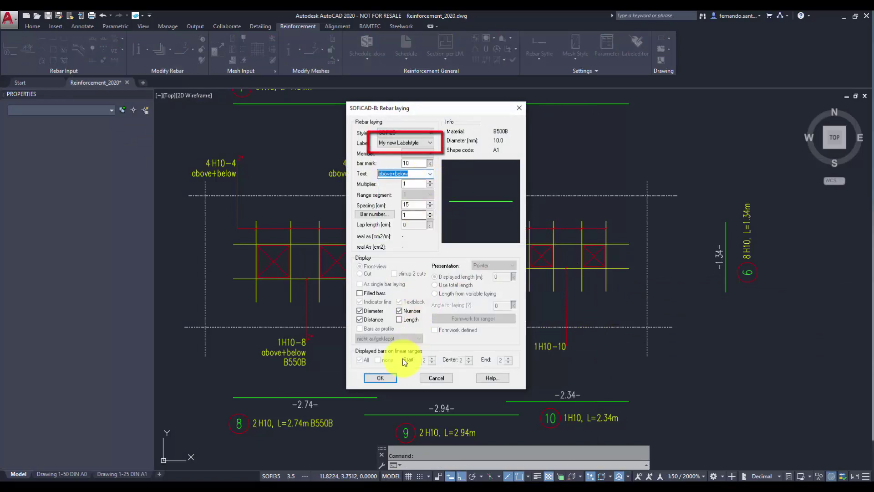
{"action": "left_click", "coordinate": [382, 378]}
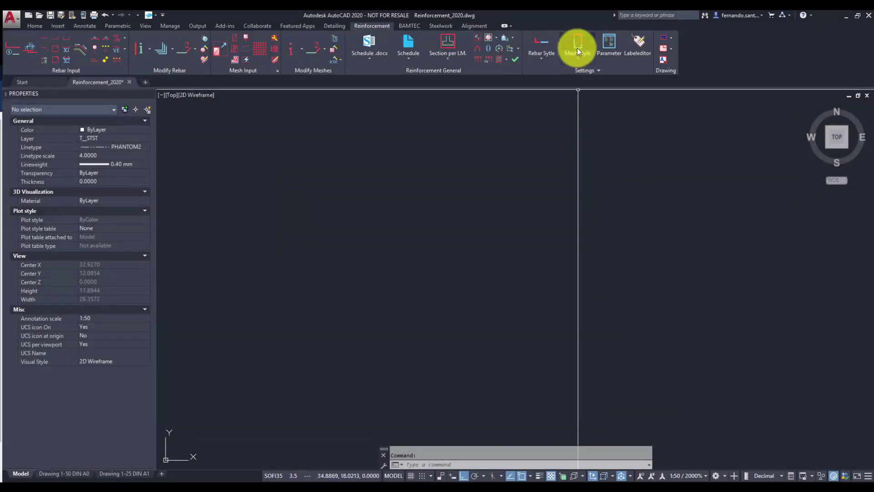
Review the mesh style Options, keeping SOFI25 Second Layer as the textblock style
{"action": "left_click", "coordinate": [577, 48]}
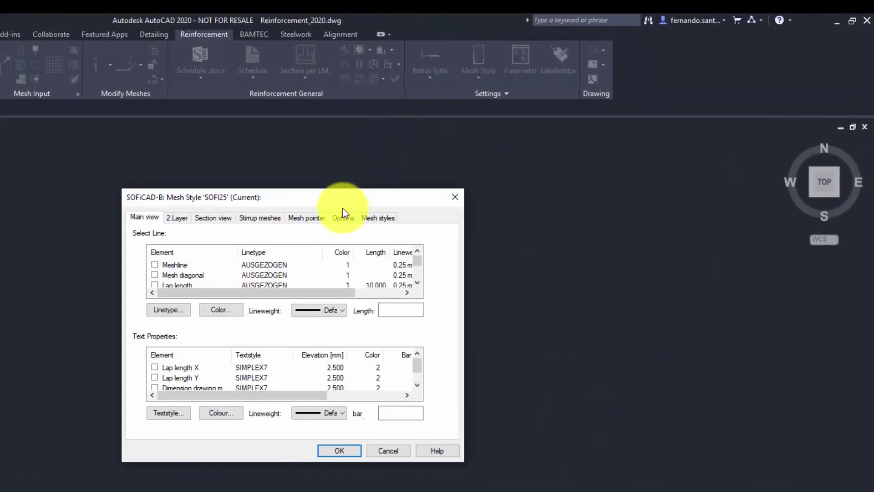
{"action": "left_click", "coordinate": [343, 211]}
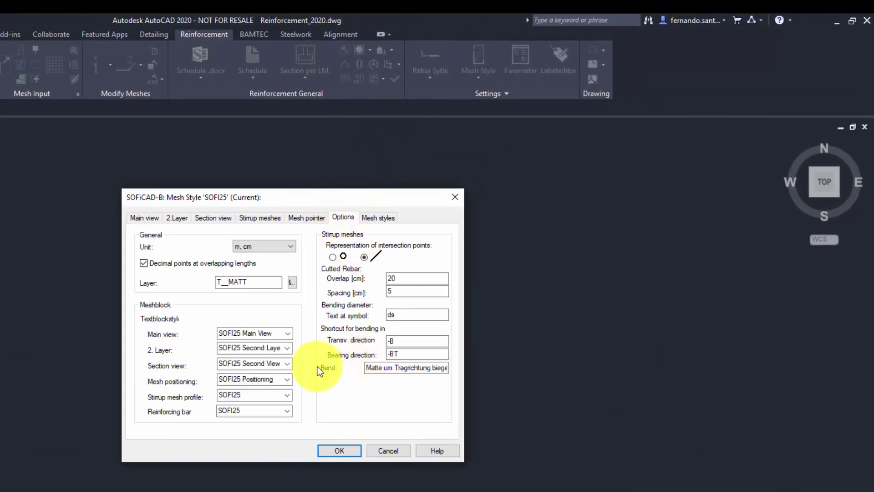
{"action": "left_click", "coordinate": [288, 349]}
{"action": "left_click", "coordinate": [289, 351]}
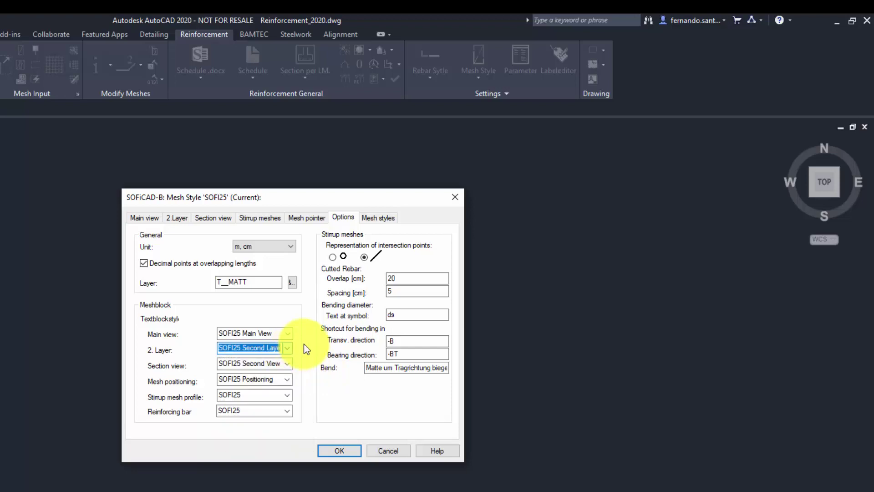
{"action": "left_click", "coordinate": [451, 197]}
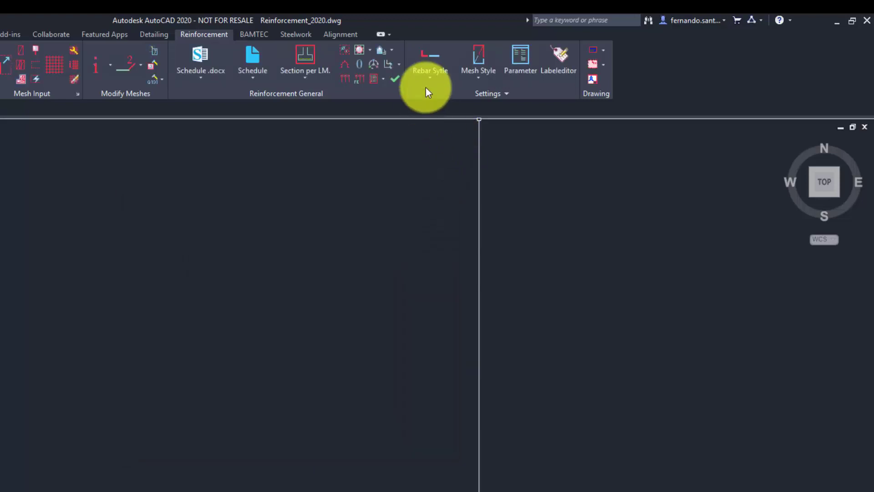
In the rebar style Options, keep SOFI25 as the barmark textblock style
{"action": "left_click", "coordinate": [433, 54]}
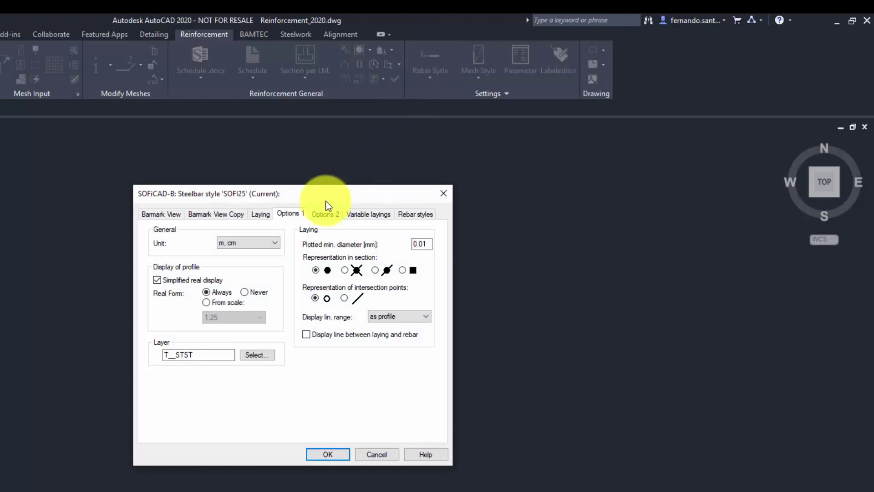
{"action": "left_click", "coordinate": [325, 212]}
{"action": "left_click", "coordinate": [289, 249]}
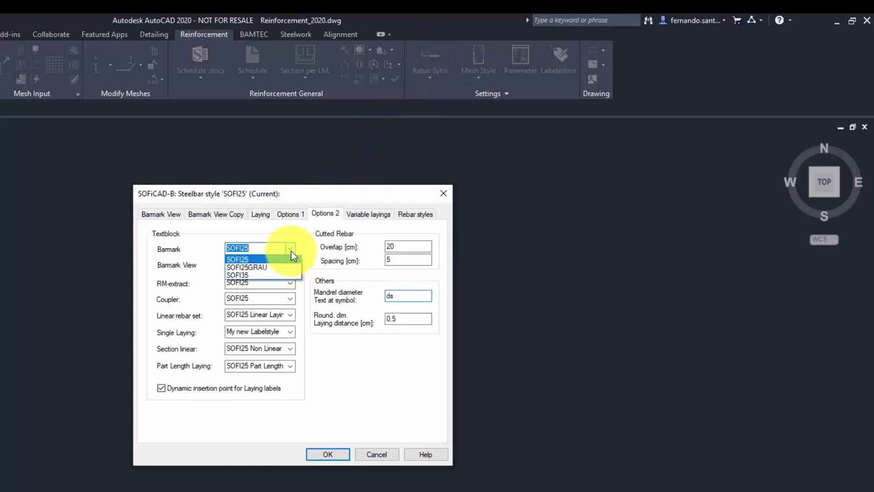
{"action": "left_click", "coordinate": [290, 251]}
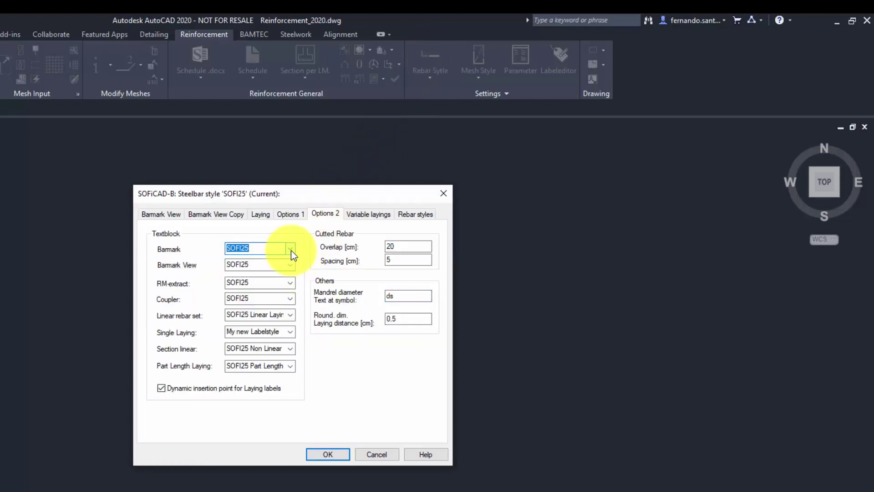
Make SOFI35 the current rebar style
{"action": "left_click", "coordinate": [413, 216]}
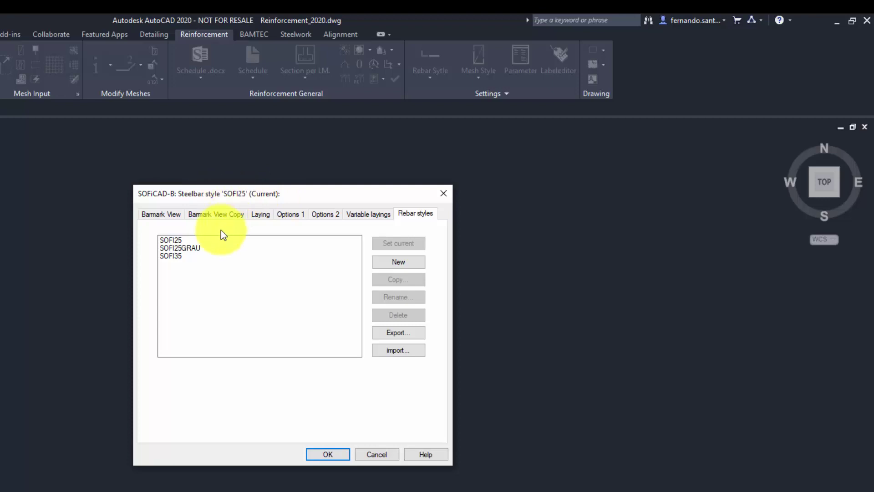
{"action": "left_click", "coordinate": [280, 240]}
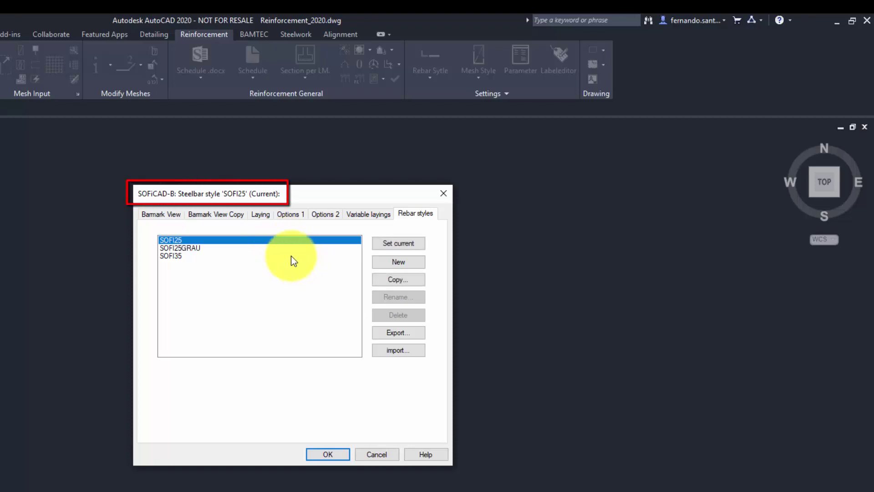
{"action": "left_click", "coordinate": [291, 255]}
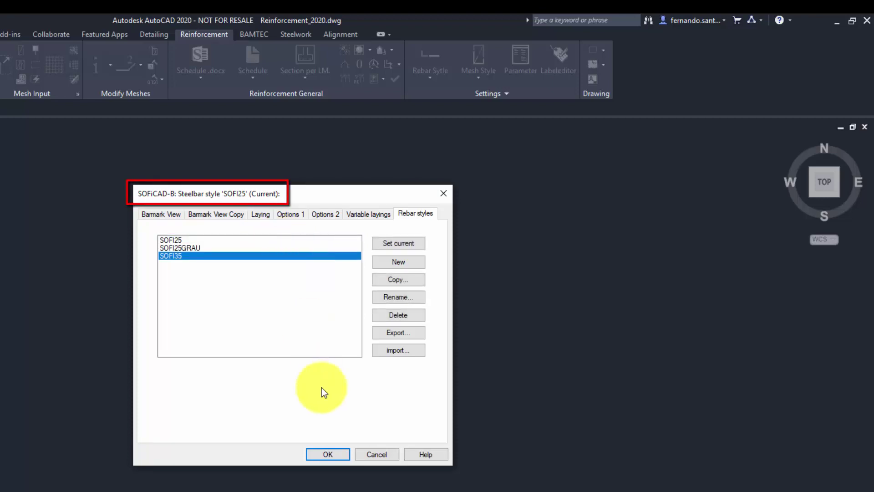
{"action": "left_click", "coordinate": [393, 245]}
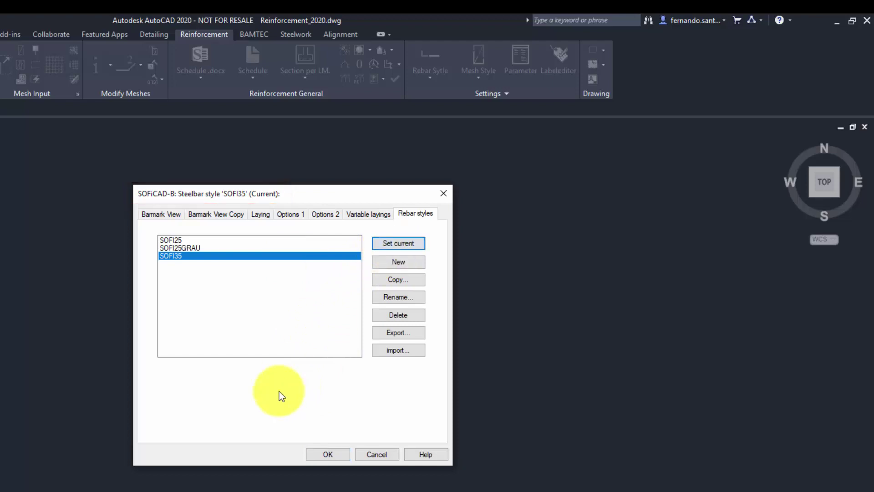
Check the SOFI35 barmark textblock options, then make SOFI25 current again
{"action": "left_click", "coordinate": [327, 215]}
{"action": "left_click", "coordinate": [290, 250]}
{"action": "left_click", "coordinate": [415, 214]}
{"action": "left_click", "coordinate": [289, 240]}
{"action": "left_click", "coordinate": [393, 245]}
Create the new rebar style REBAR2 and make it current
{"action": "left_click", "coordinate": [390, 262]}
{"action": "type", "text": "Fiebar"}
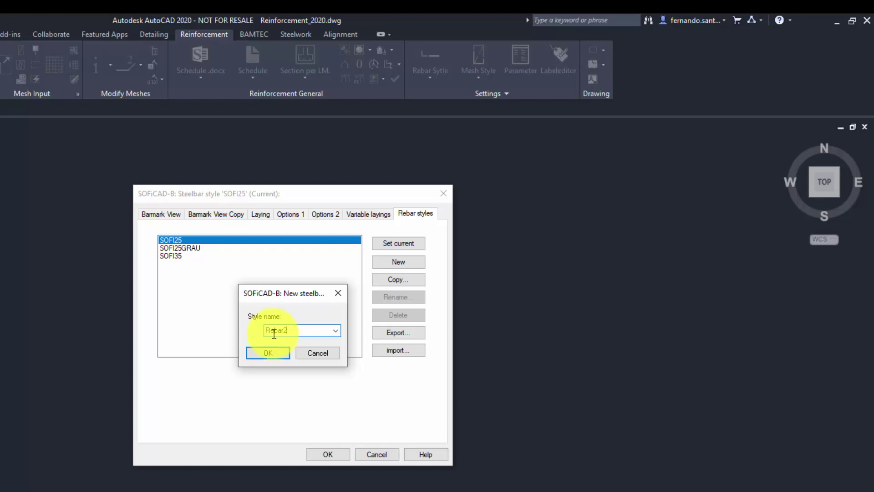
{"action": "left_click", "coordinate": [270, 351]}
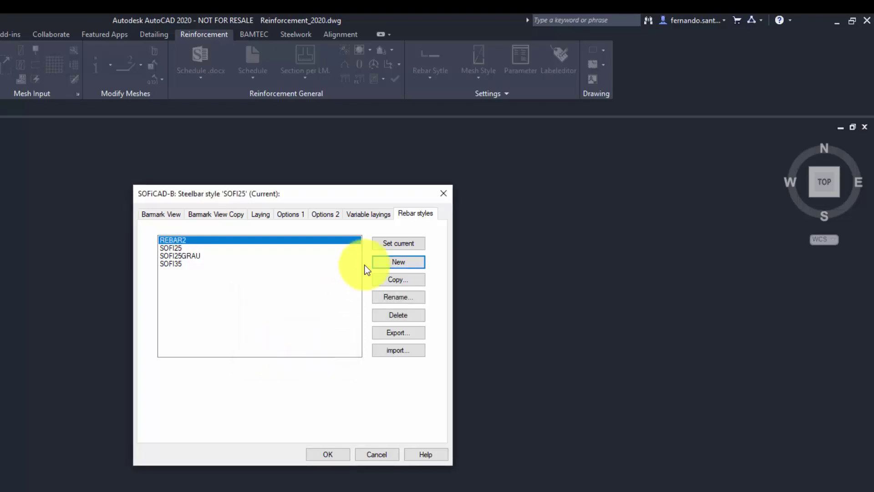
{"action": "left_click", "coordinate": [397, 243]}
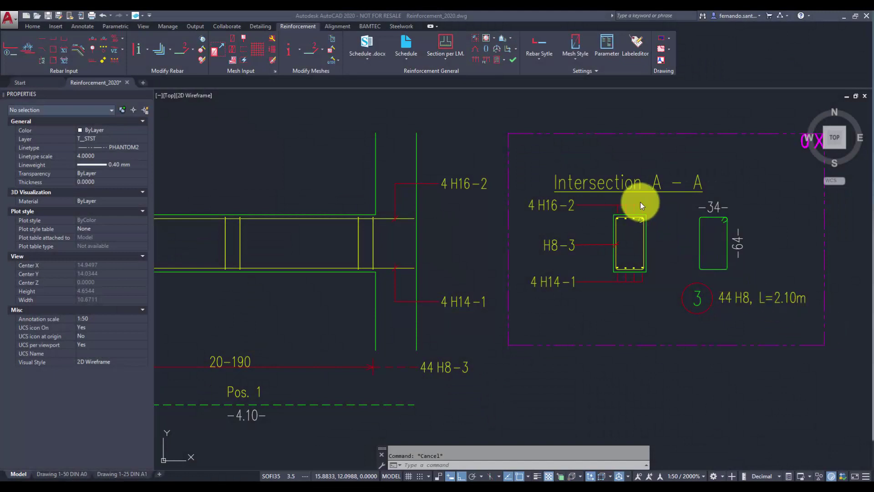
Set the Barmark View line colour to index 30 (orange) and apply the rebar style
{"action": "left_click", "coordinate": [541, 40]}
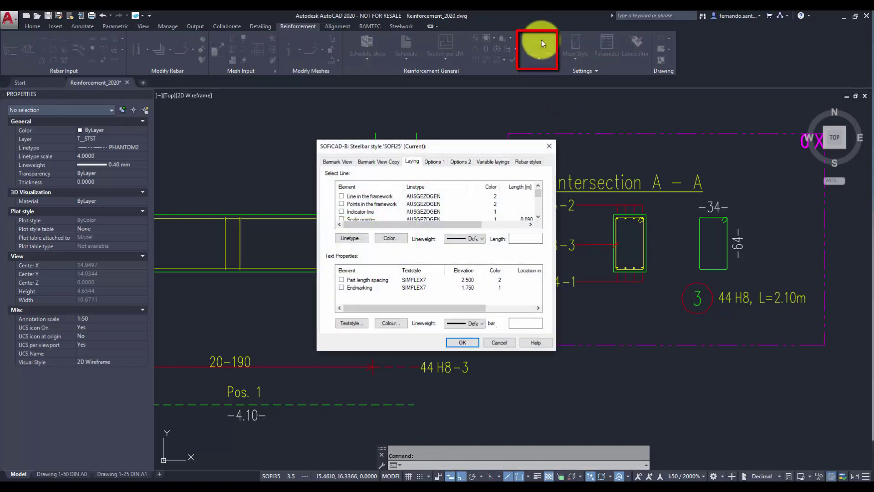
{"action": "left_click", "coordinate": [336, 164]}
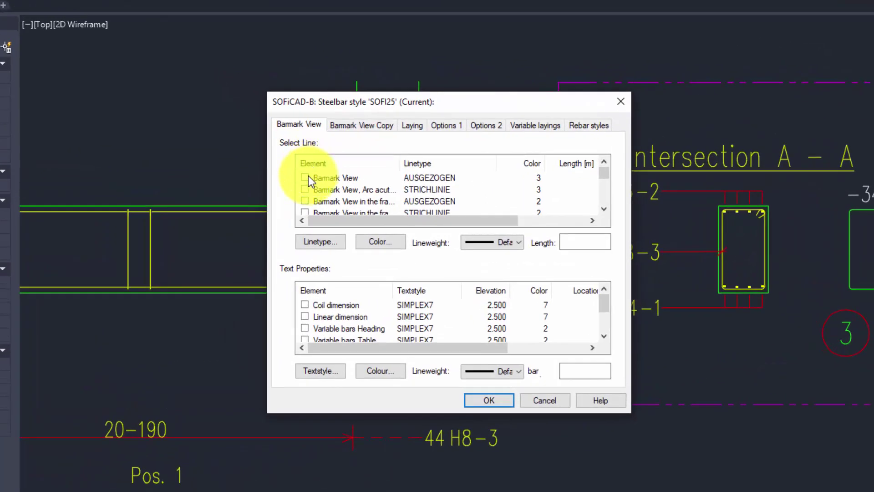
{"action": "left_click", "coordinate": [329, 190]}
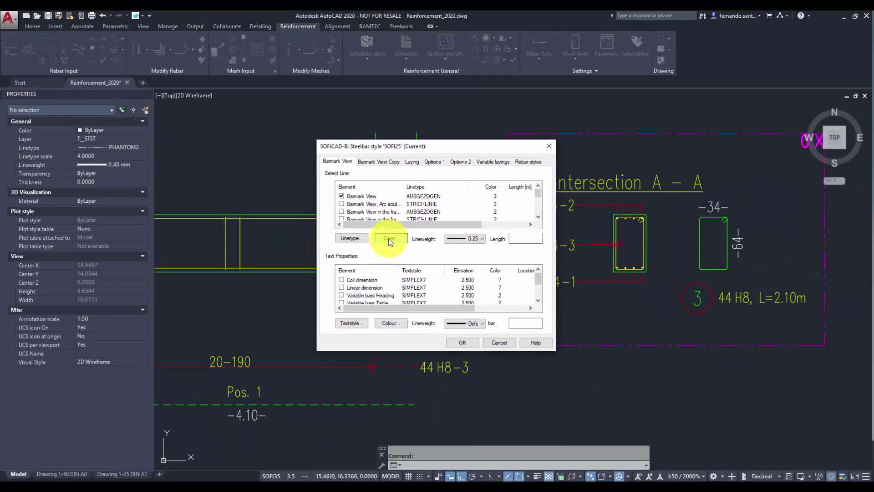
{"action": "left_click", "coordinate": [378, 243]}
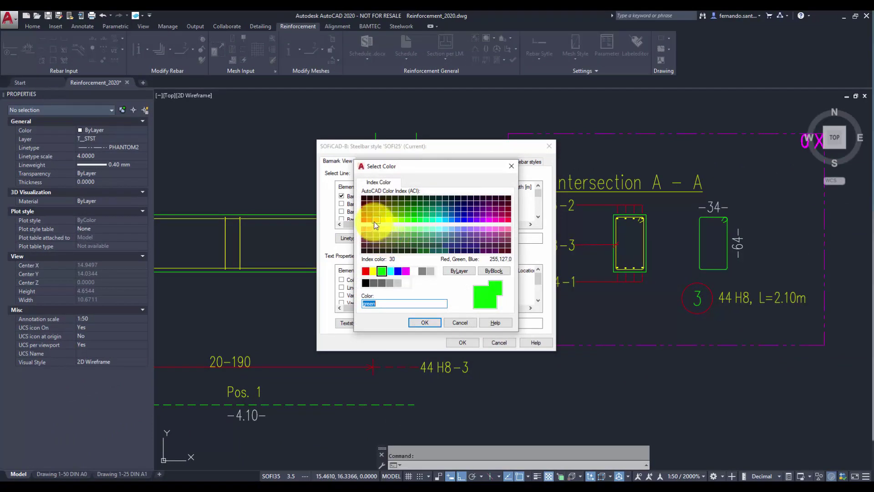
{"action": "left_click", "coordinate": [376, 218]}
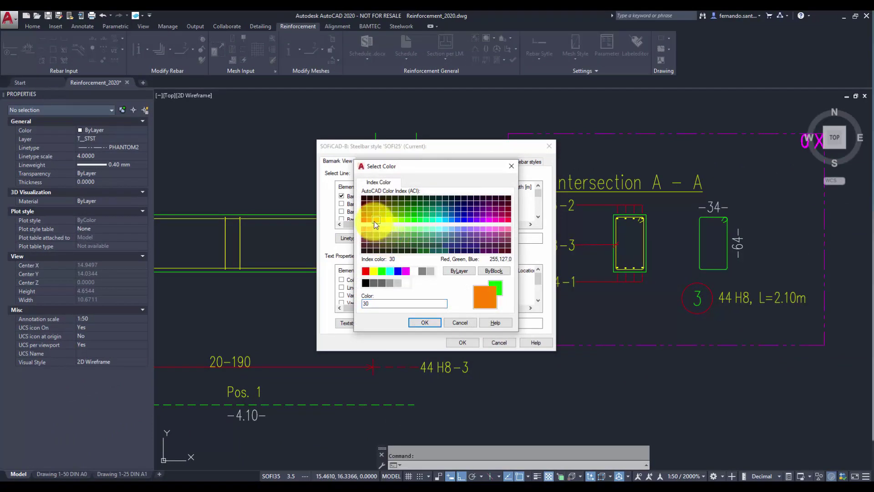
{"action": "left_click", "coordinate": [424, 323]}
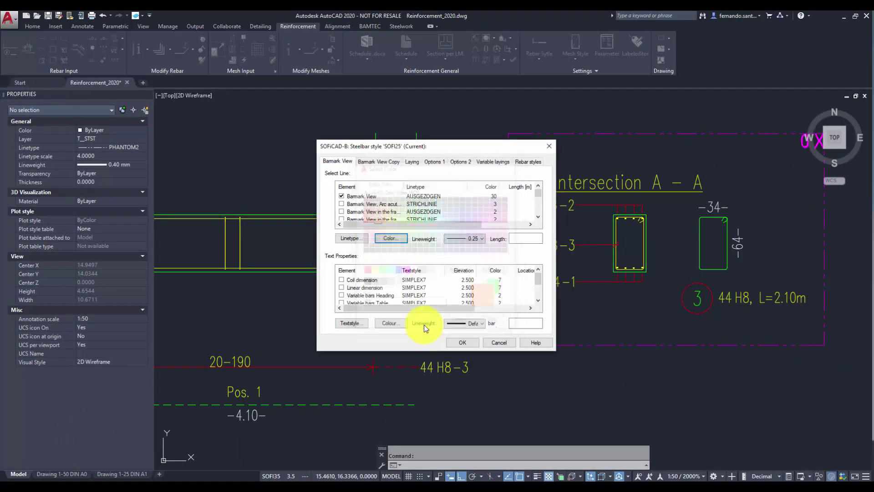
{"action": "left_click", "coordinate": [459, 342]}
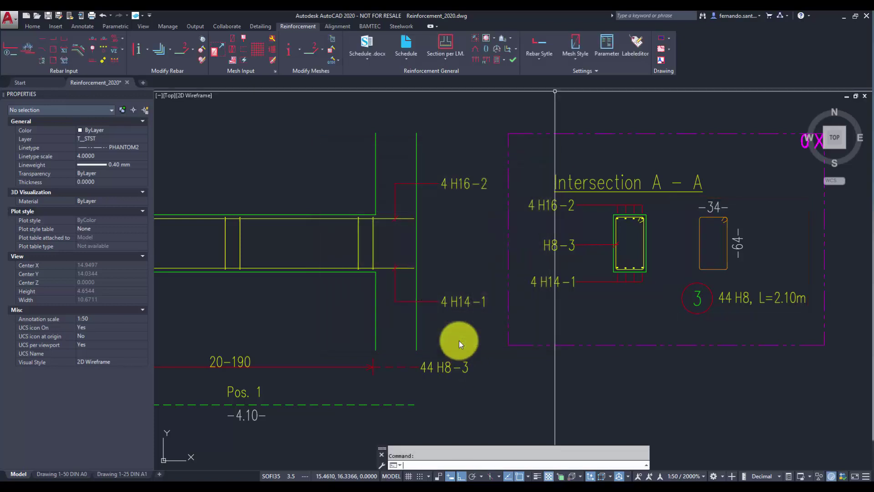
Change the plotted minimum diameter in the steelbar style's profile and laying display options
{"action": "left_click", "coordinate": [534, 38]}
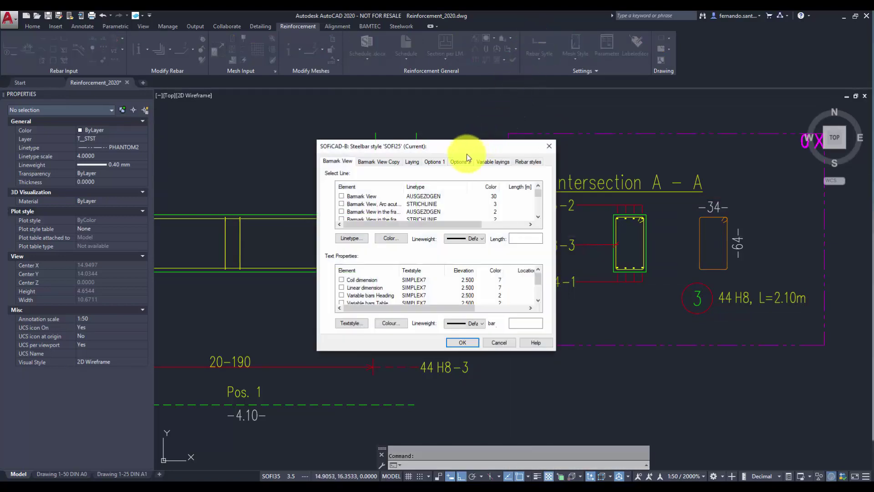
{"action": "left_click", "coordinate": [441, 161]}
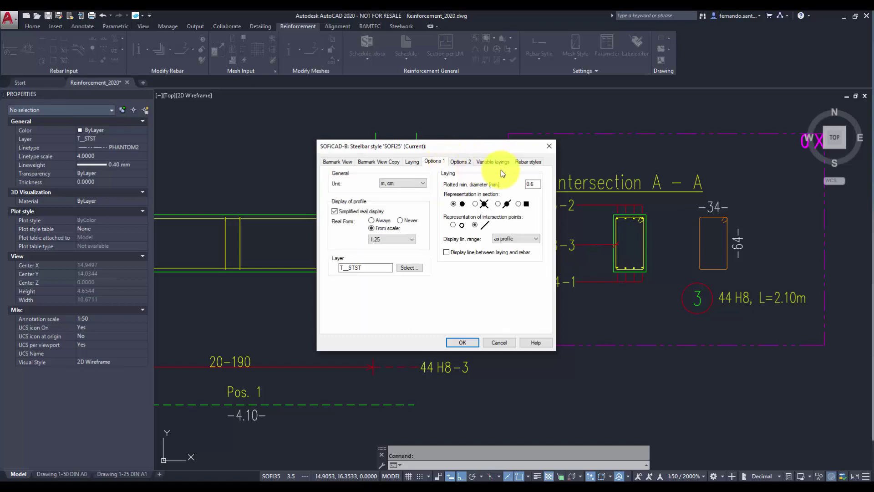
{"action": "double_click", "coordinate": [528, 184]}
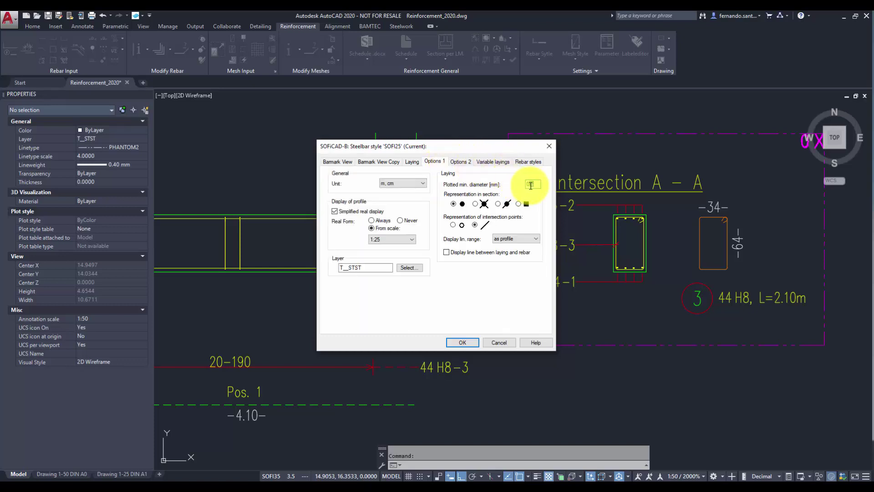
{"action": "type", "text": "0.5"}
{"action": "left_click", "coordinate": [468, 346]}
{"action": "scroll", "coordinate": [639, 313], "scroll_direction": "up", "scroll_amount": 1}
{"action": "scroll", "coordinate": [634, 297], "scroll_direction": "up", "scroll_amount": 1}
{"action": "scroll", "coordinate": [624, 267], "scroll_direction": "up", "scroll_amount": 2}
Set the SOFI25 Real Form display to Always, then view the beam elevation
{"action": "middle_click_drag", "start_coordinate": [628, 259], "coordinate": [599, 294]}
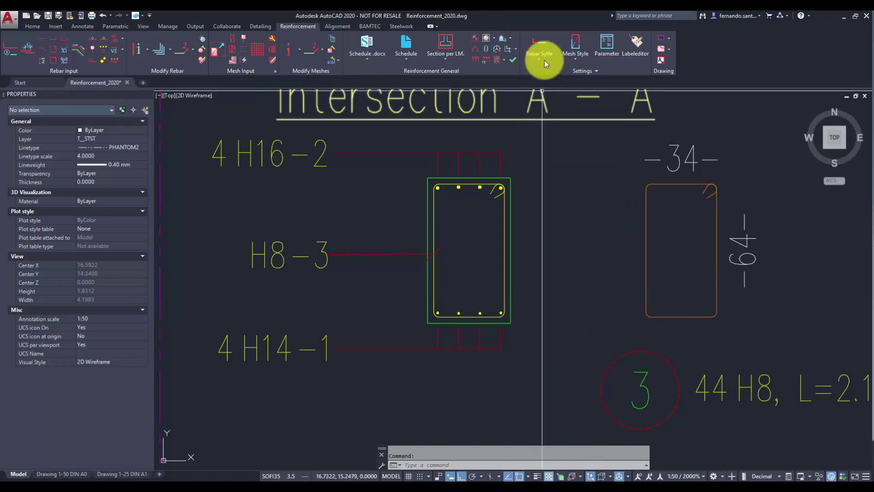
{"action": "left_click", "coordinate": [543, 41]}
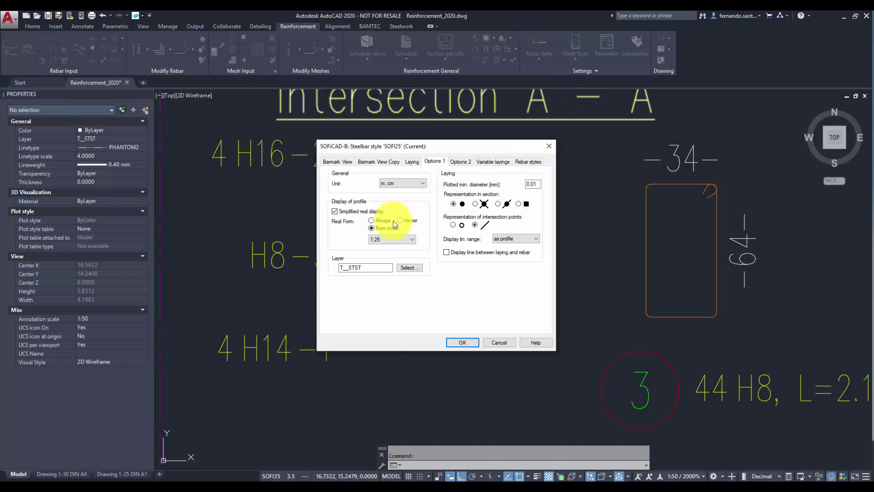
{"action": "left_click", "coordinate": [371, 220]}
{"action": "left_click", "coordinate": [465, 342]}
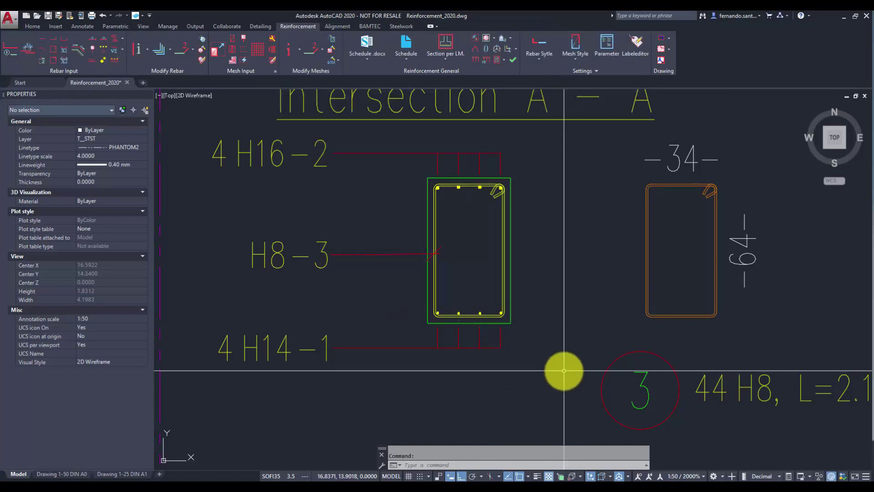
{"action": "scroll", "coordinate": [562, 371], "scroll_direction": "down", "scroll_amount": 4}
{"action": "middle_click_drag", "start_coordinate": [414, 364], "coordinate": [594, 280]}
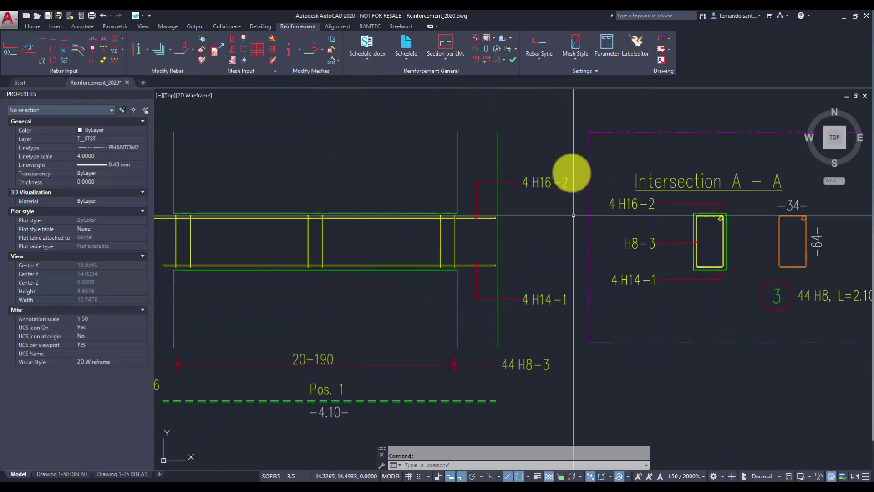
Turn on the laying crossing line with a length of 0.1
{"action": "left_click", "coordinate": [545, 45]}
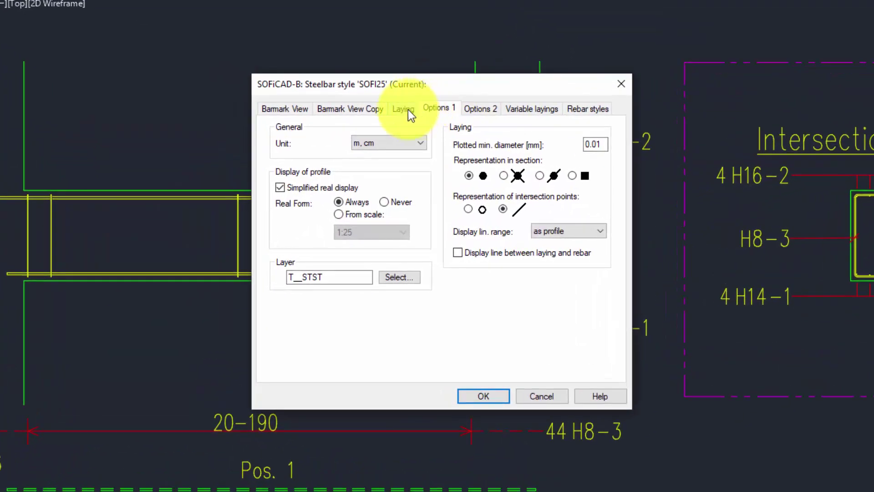
{"action": "left_click", "coordinate": [409, 128]}
{"action": "scroll", "coordinate": [449, 182], "scroll_direction": "down", "scroll_amount": 1}
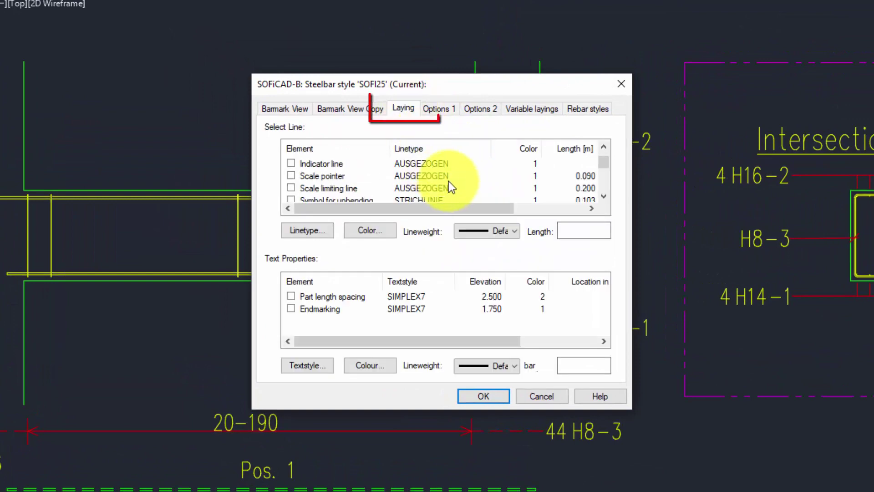
{"action": "scroll", "coordinate": [448, 181], "scroll_direction": "down", "scroll_amount": 1}
{"action": "scroll", "coordinate": [448, 181], "scroll_direction": "down", "scroll_amount": 1}
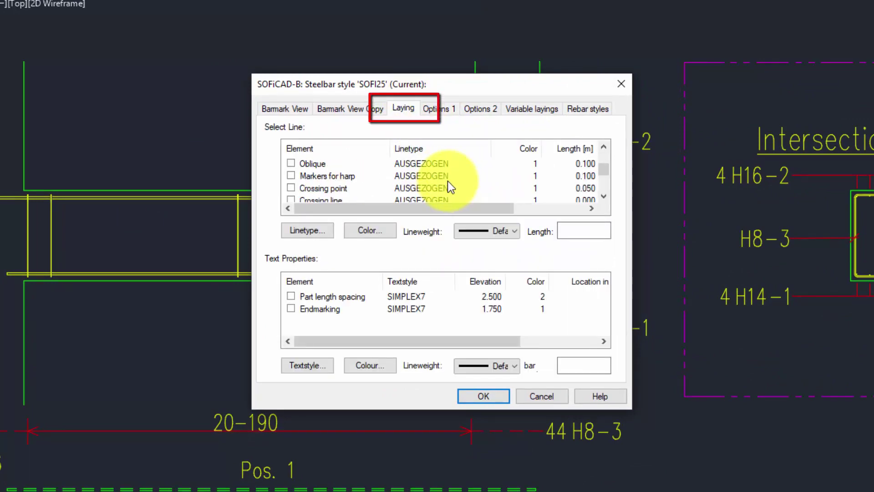
{"action": "scroll", "coordinate": [448, 181], "scroll_direction": "down", "scroll_amount": 1}
{"action": "left_click", "coordinate": [329, 176]}
{"action": "left_click_drag", "start_coordinate": [604, 228], "coordinate": [568, 228]}
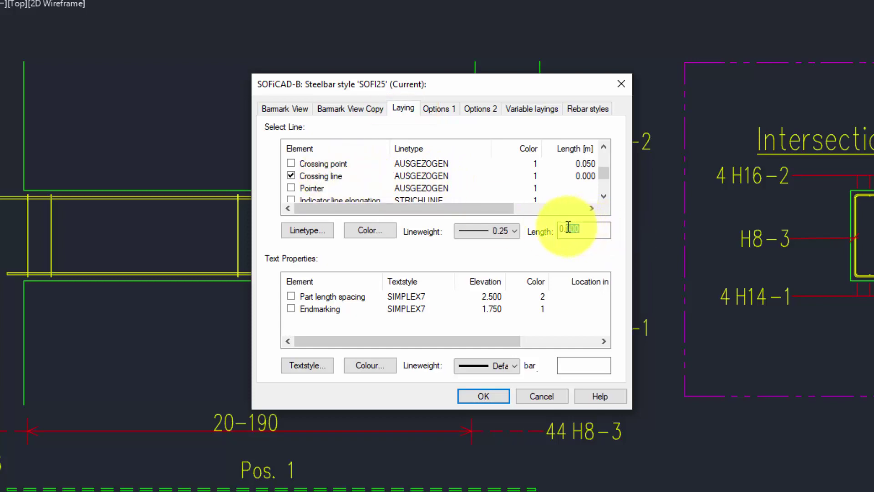
{"action": "type", "text": "0.1"}
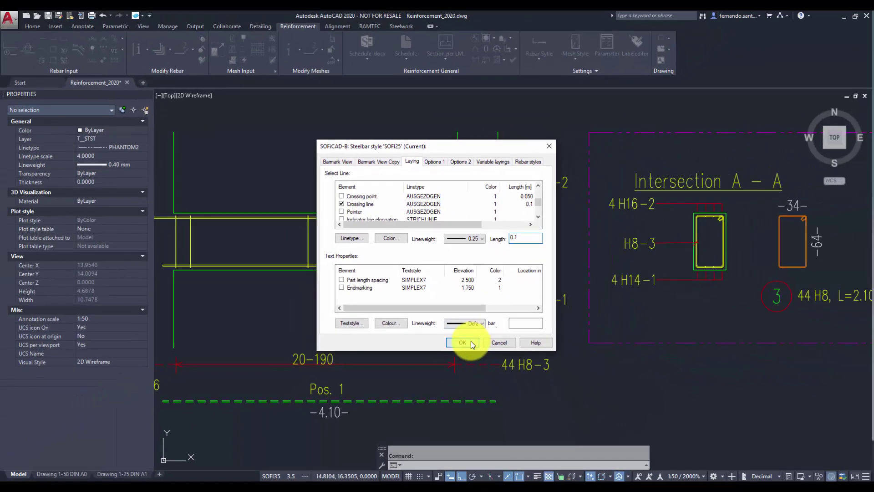
{"action": "left_click", "coordinate": [471, 344]}
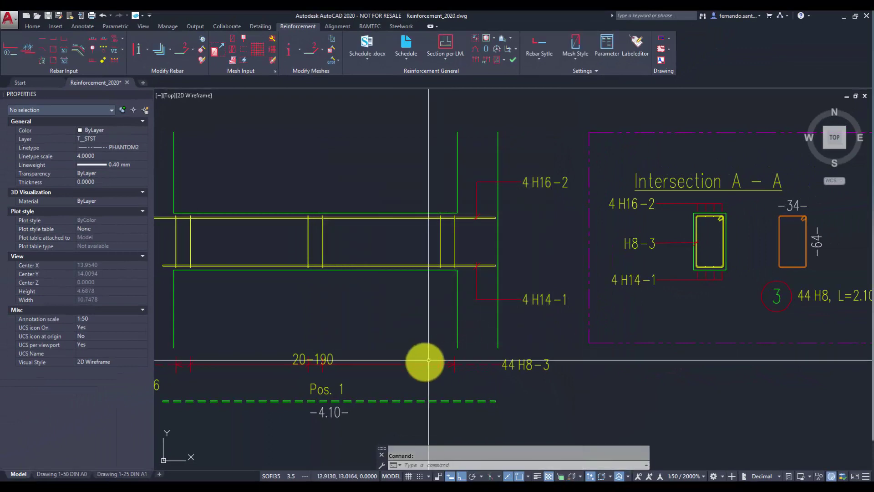
{"action": "scroll", "coordinate": [444, 335], "scroll_direction": "up", "scroll_amount": 1}
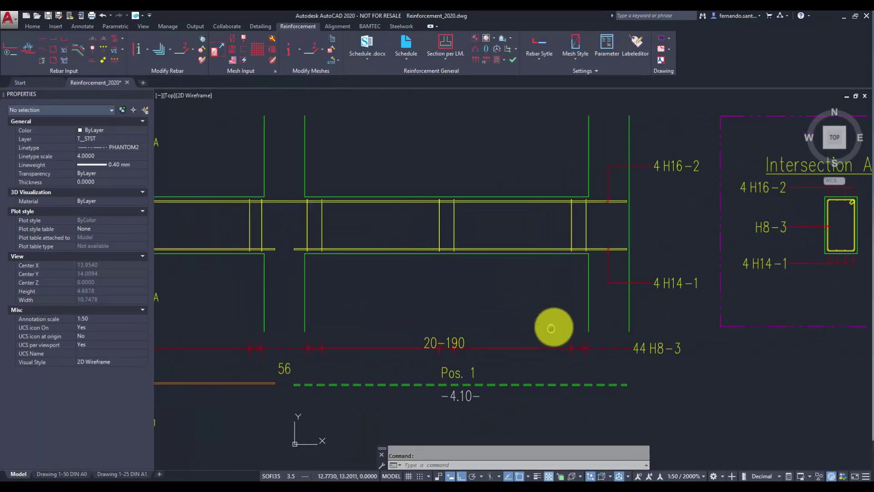
{"action": "scroll", "coordinate": [552, 325], "scroll_direction": "up", "scroll_amount": 1}
{"action": "scroll", "coordinate": [547, 329], "scroll_direction": "up", "scroll_amount": 1}
{"action": "scroll", "coordinate": [552, 335], "scroll_direction": "up", "scroll_amount": 1}
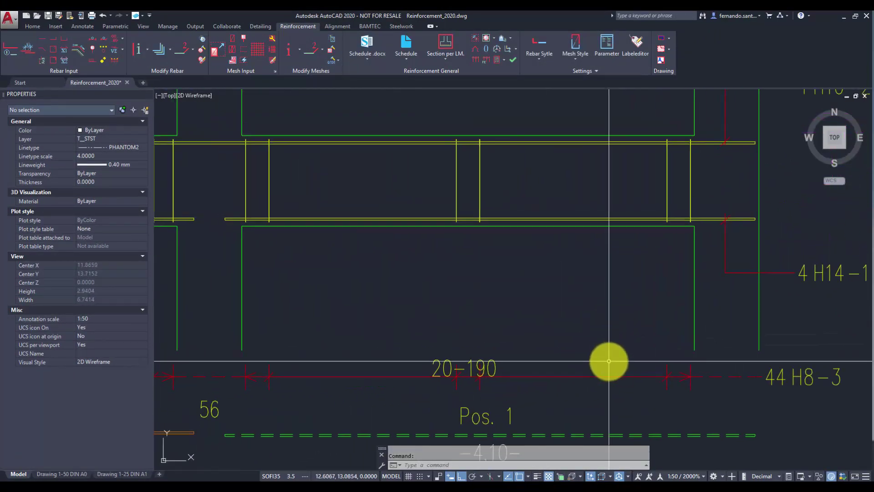
Review the steelbar style's Options 2 and Options 1 pages without changes
{"action": "left_click", "coordinate": [542, 45]}
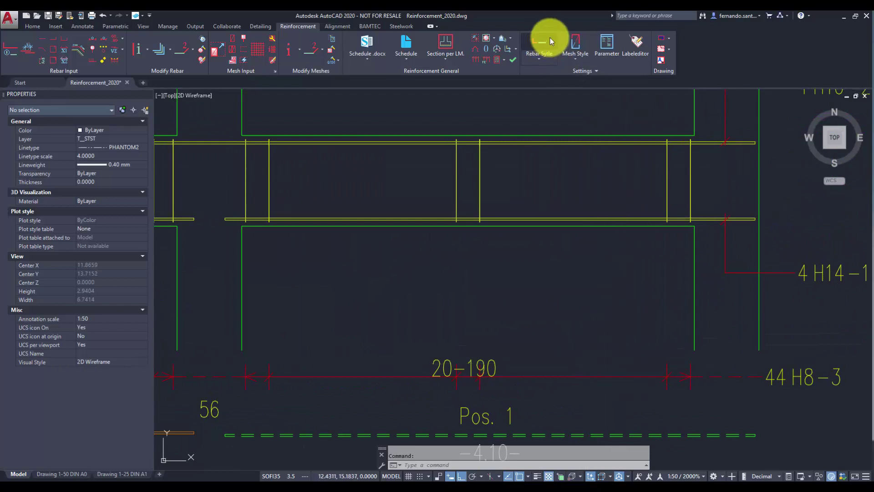
{"action": "left_click", "coordinate": [458, 162]}
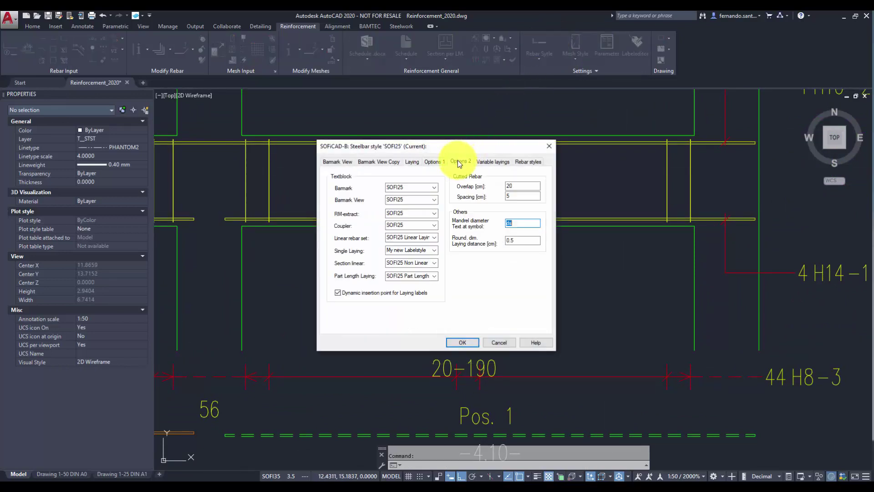
{"action": "left_click", "coordinate": [434, 161]}
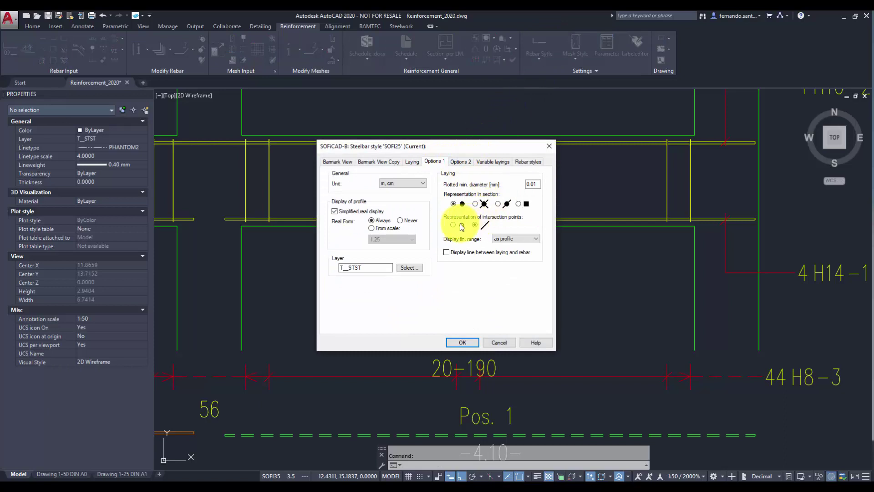
{"action": "left_click", "coordinate": [465, 343]}
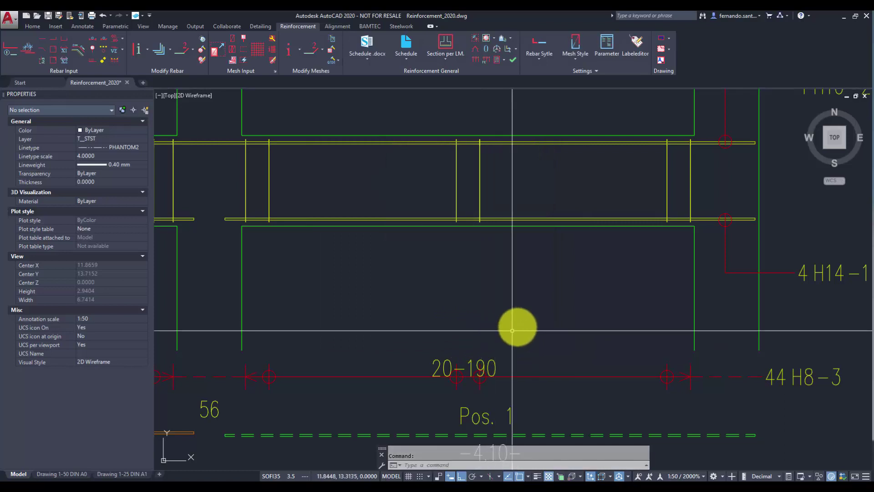
Move the 20-190 laying label slightly higher, then undo the move
{"action": "left_click", "coordinate": [479, 368]}
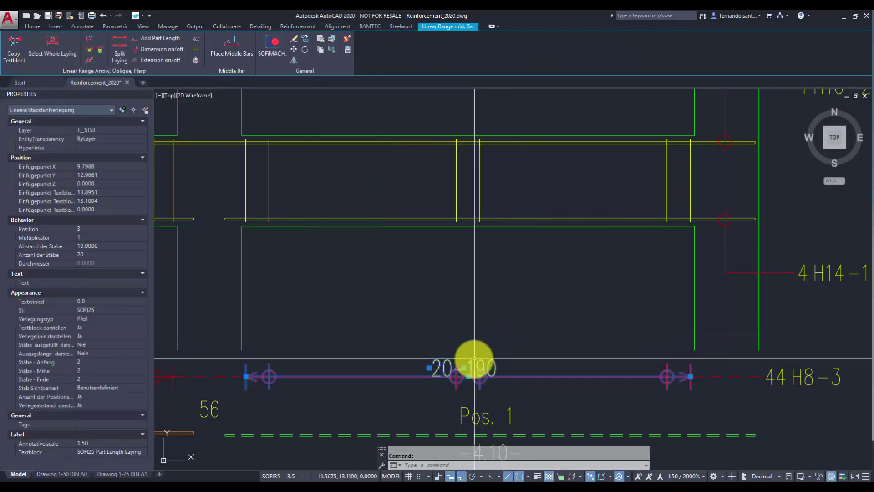
{"action": "left_click", "coordinate": [464, 368]}
{"action": "left_click", "coordinate": [463, 356]}
{"action": "key", "text": "Escape"}
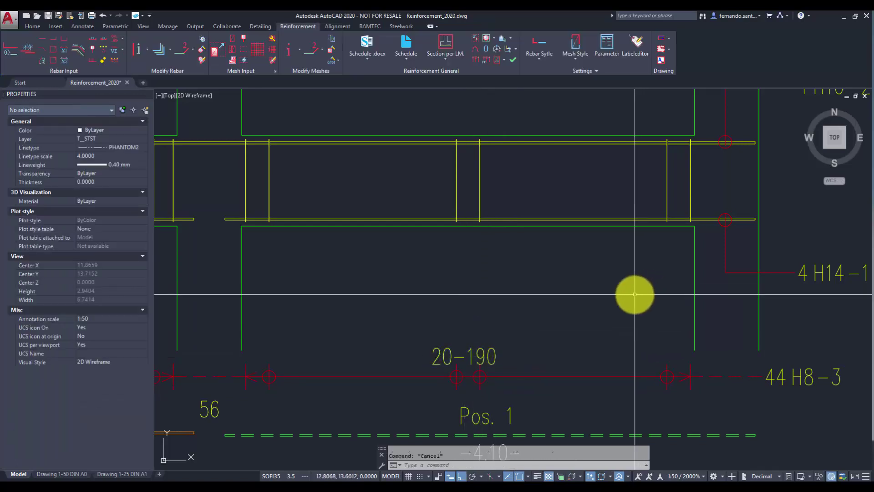
{"action": "key", "text": "ctrl+z"}
In the Labeleditor, add a new field below 15-150 in SOFI25 Part Length Laying
{"action": "left_click", "coordinate": [641, 47]}
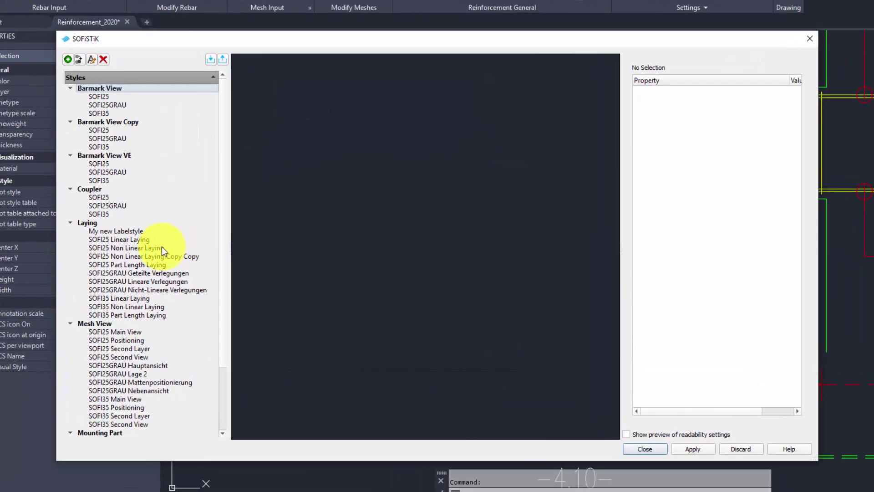
{"action": "left_click", "coordinate": [161, 248]}
{"action": "left_click", "coordinate": [162, 263]}
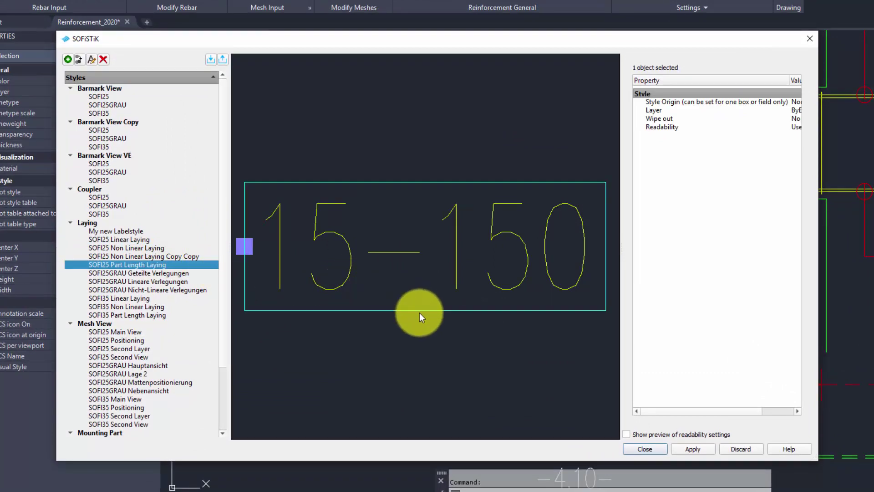
{"action": "left_click", "coordinate": [418, 315]}
{"action": "left_click", "coordinate": [426, 316]}
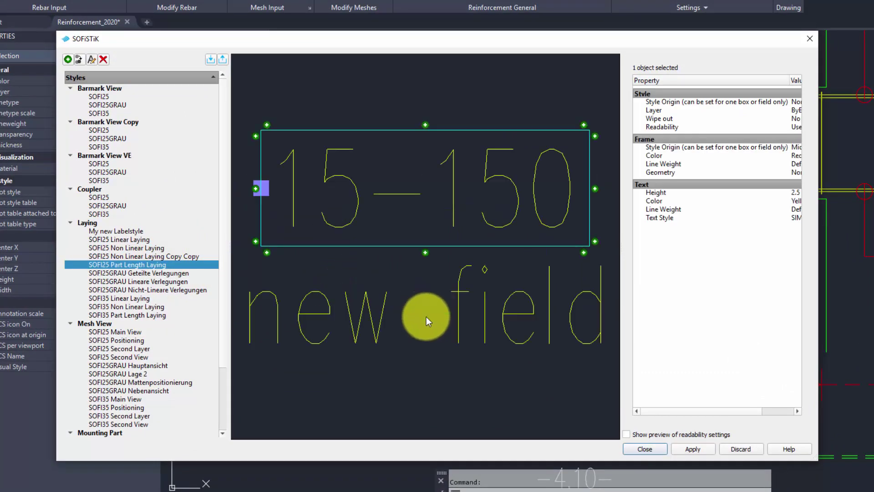
{"action": "left_click", "coordinate": [500, 312]}
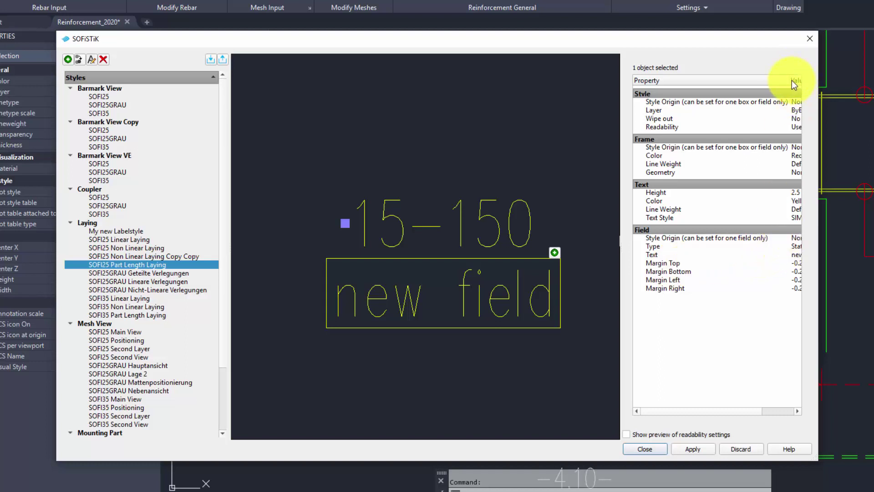
Make the new field a spacer with height 1.5 and width 10, and apply
{"action": "left_click_drag", "start_coordinate": [791, 79], "coordinate": [708, 82]}
{"action": "left_click", "coordinate": [758, 247]}
{"action": "left_click", "coordinate": [748, 281]}
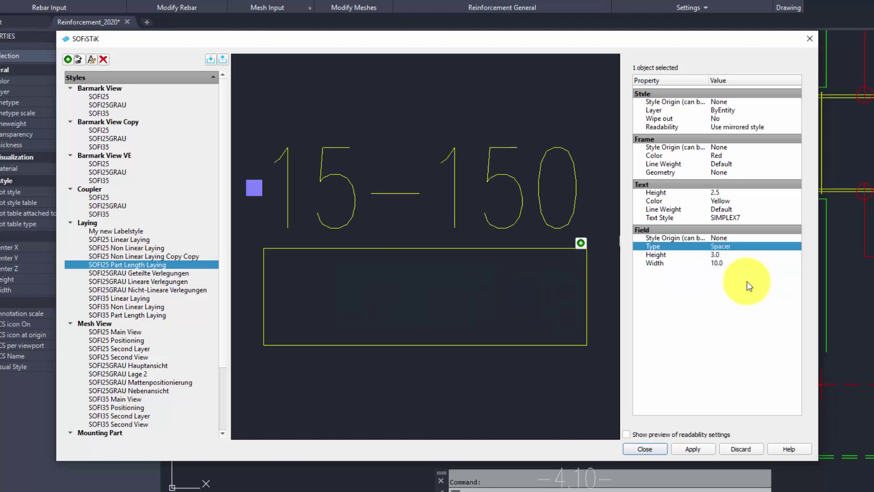
{"action": "left_click", "coordinate": [728, 255]}
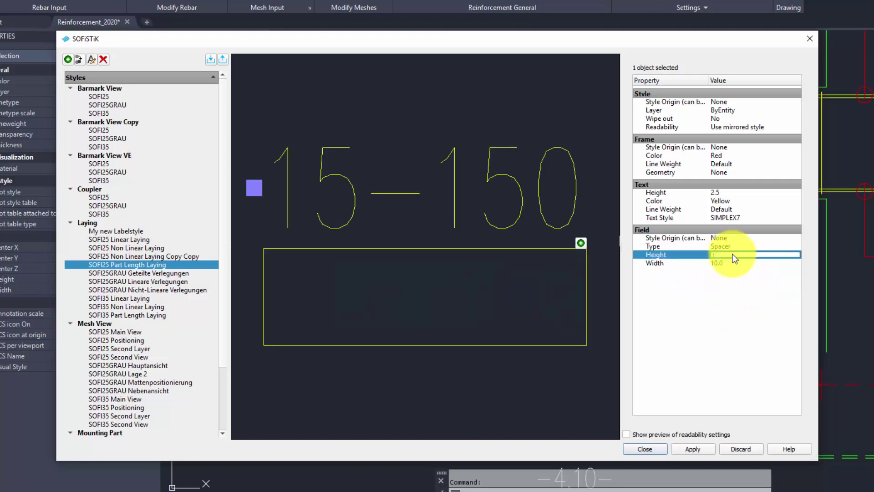
{"action": "type", "text": "1.5"}
{"action": "key", "text": "Tab"}
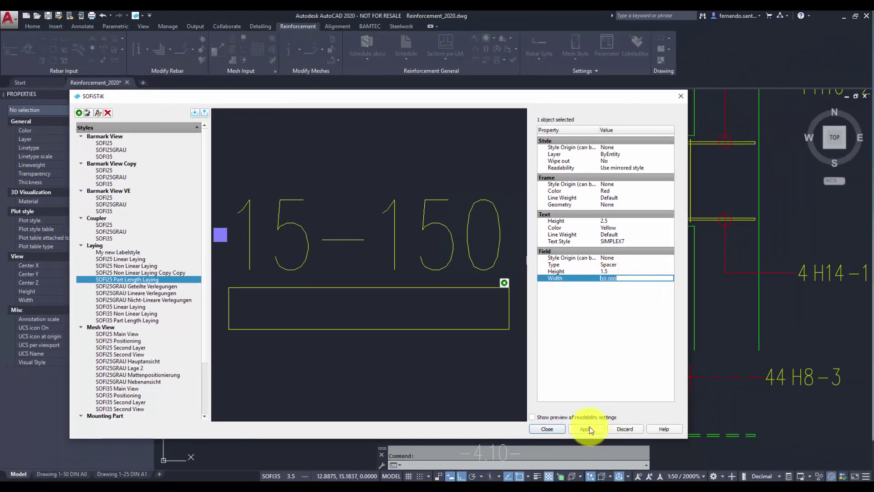
{"action": "left_click", "coordinate": [589, 428]}
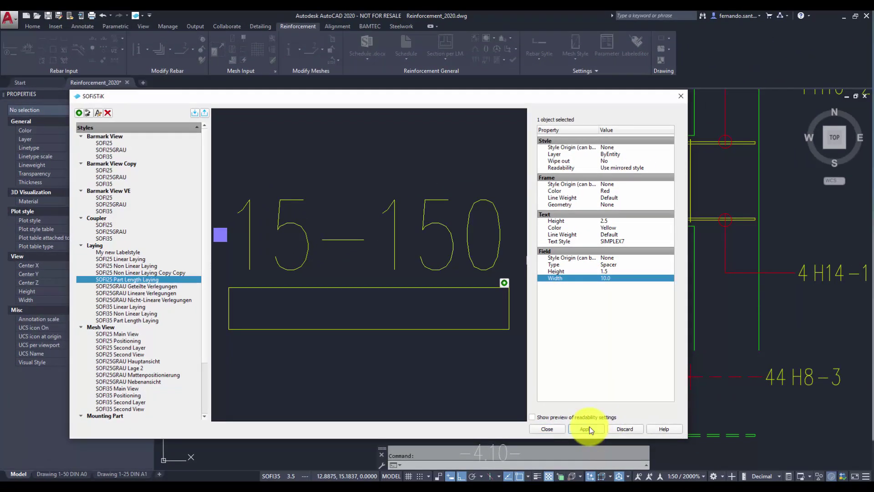
{"action": "left_click", "coordinate": [541, 432]}
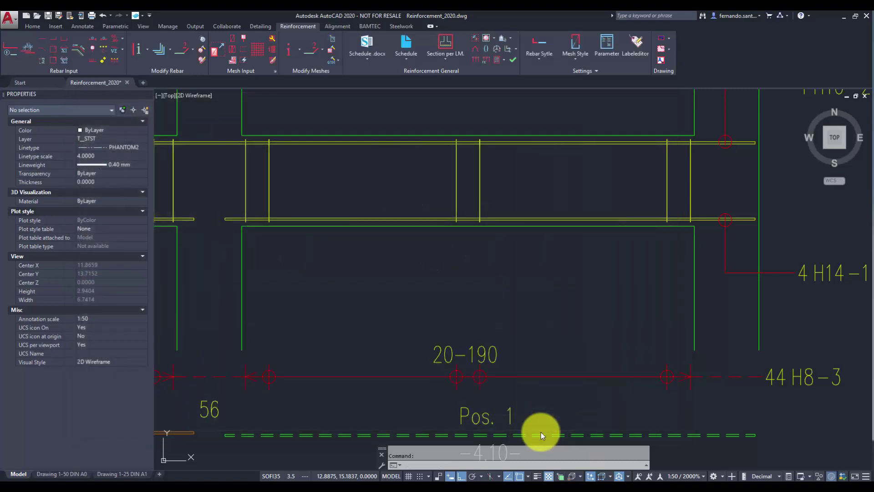
{"action": "scroll", "coordinate": [388, 354], "scroll_direction": "down", "scroll_amount": 2}
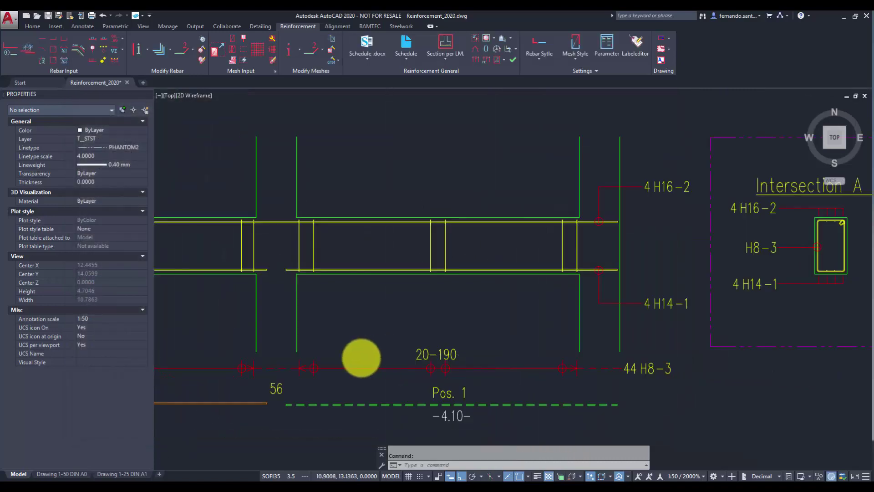
{"action": "scroll", "coordinate": [361, 358], "scroll_direction": "down", "scroll_amount": 2}
{"action": "middle_click_drag", "start_coordinate": [335, 360], "coordinate": [457, 356]}
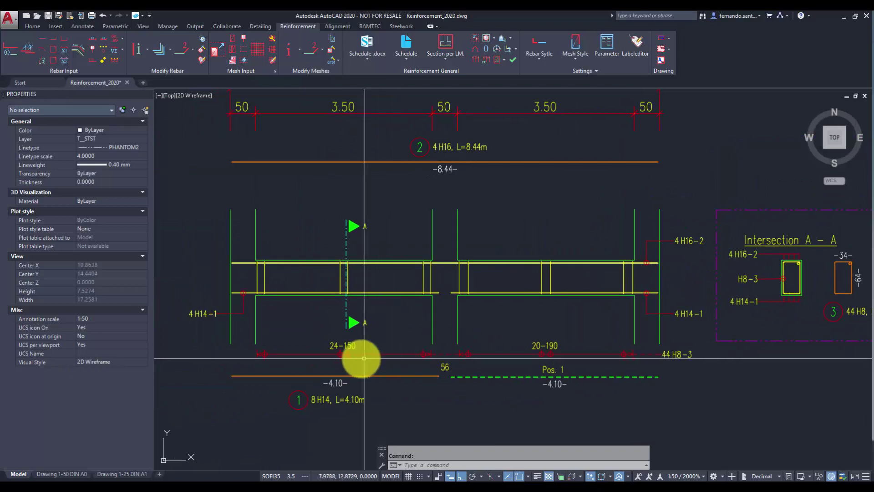
{"action": "scroll", "coordinate": [361, 358], "scroll_direction": "up", "scroll_amount": 2}
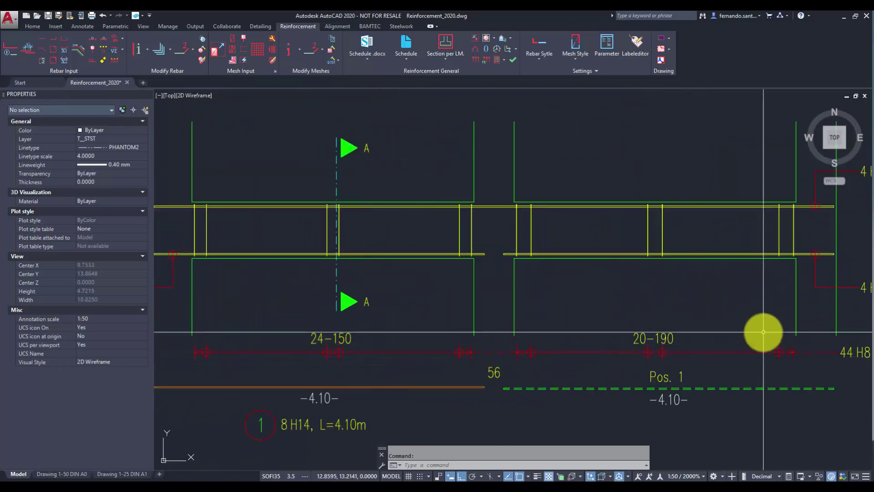
{"action": "middle_click_drag", "start_coordinate": [780, 309], "coordinate": [714, 324]}
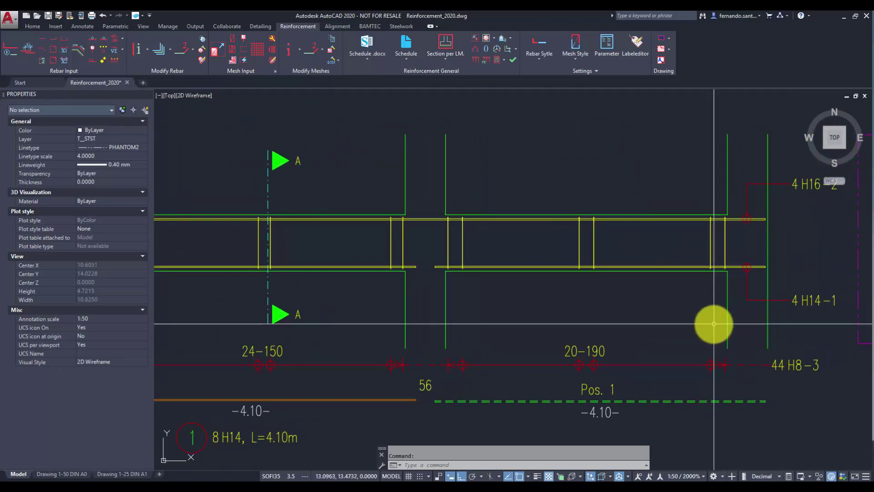